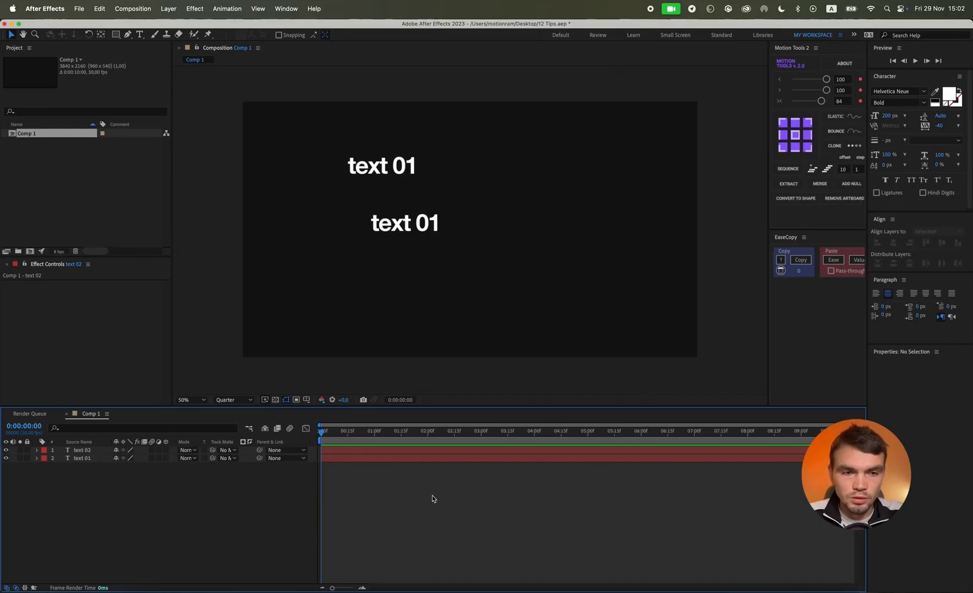
Parent both text layers to a new Motion Tools null, centred horizontally and vertically in the composition.
drag(151, 500, 110, 448)
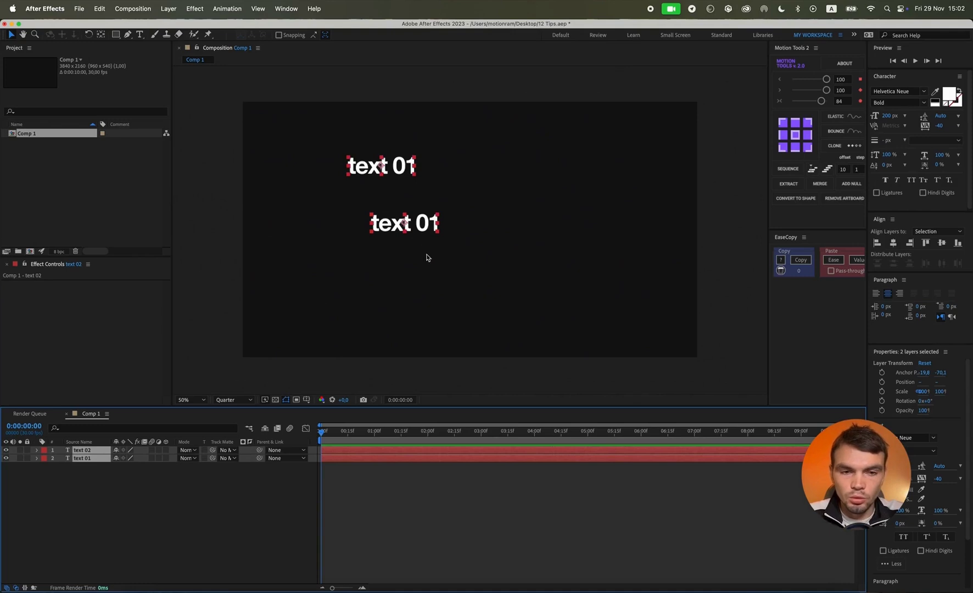
drag(117, 475, 91, 452)
click(853, 184)
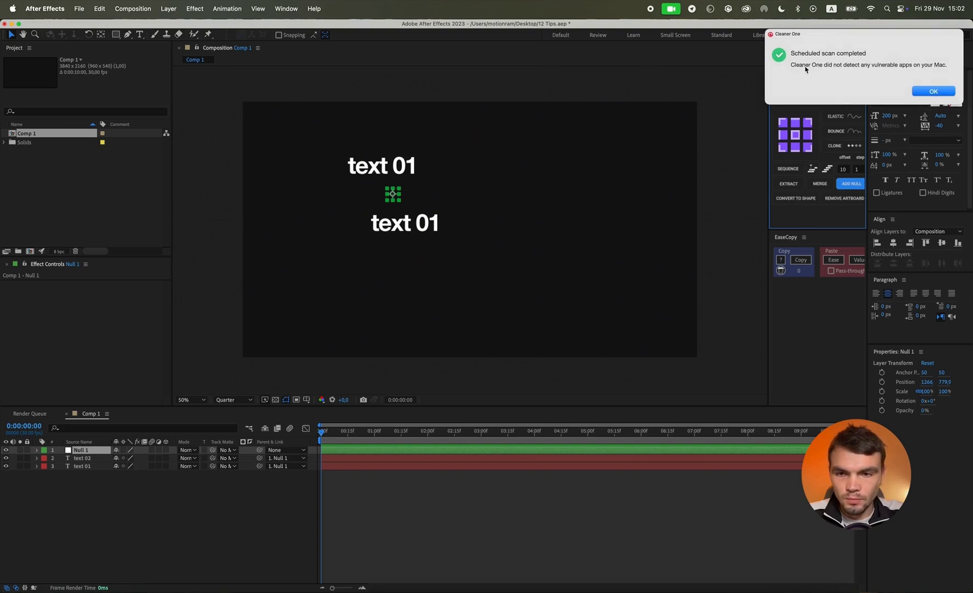
click(894, 242)
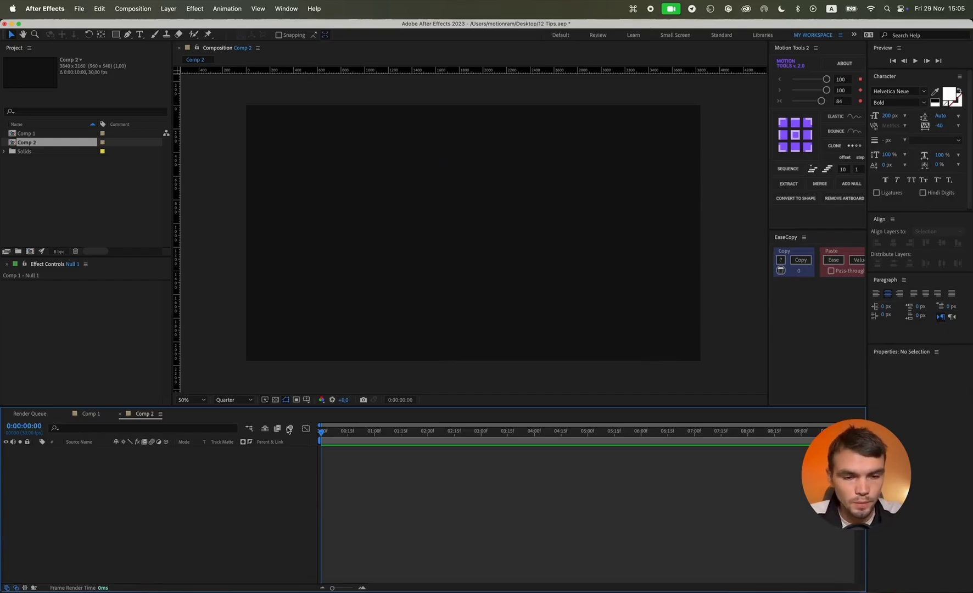
Toggle the title/action safe guides, the grid and the proportional grid over the Comp 2 viewer.
click(307, 400)
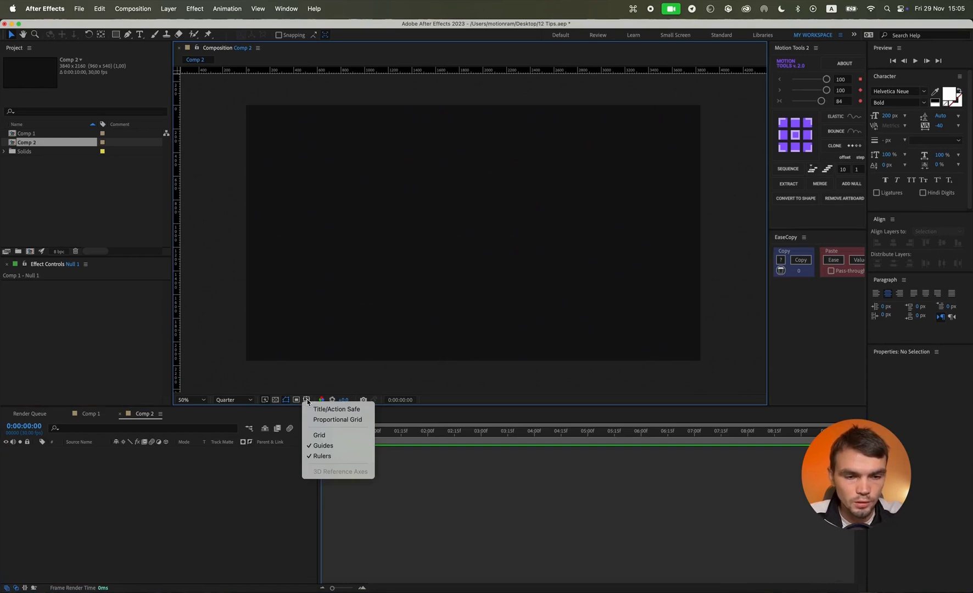
click(269, 460)
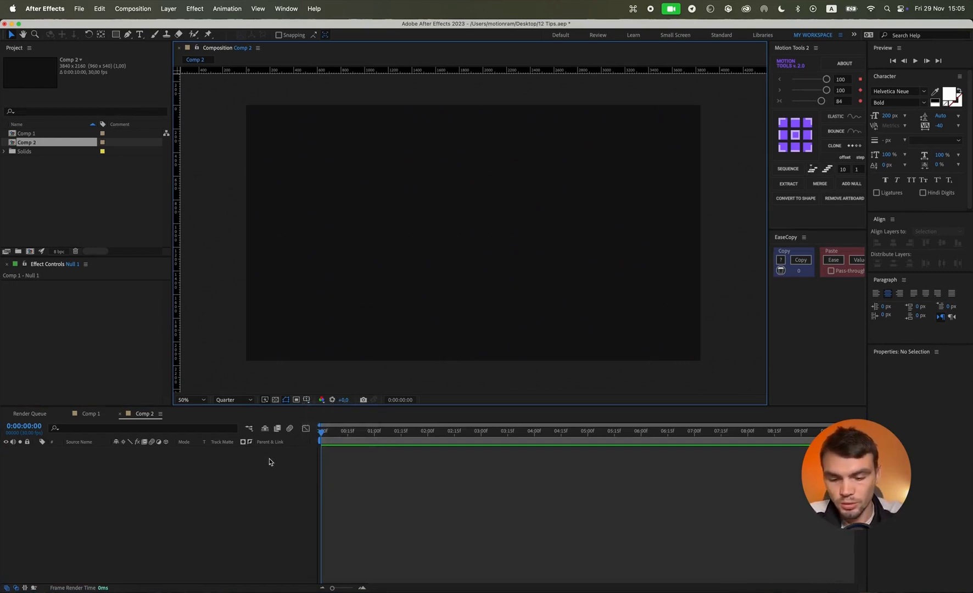
key(apostrophe)
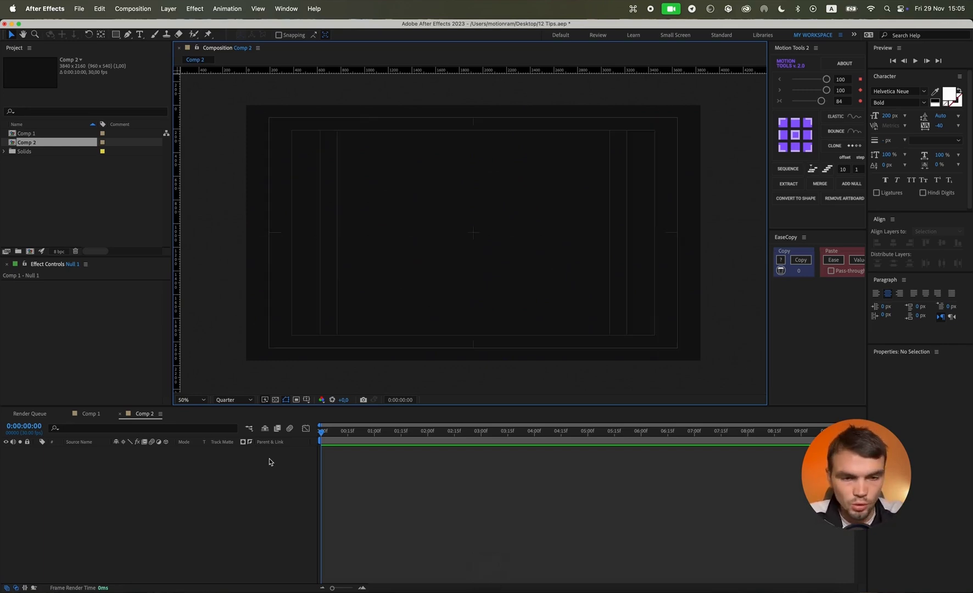
key(shift+apostrophe)
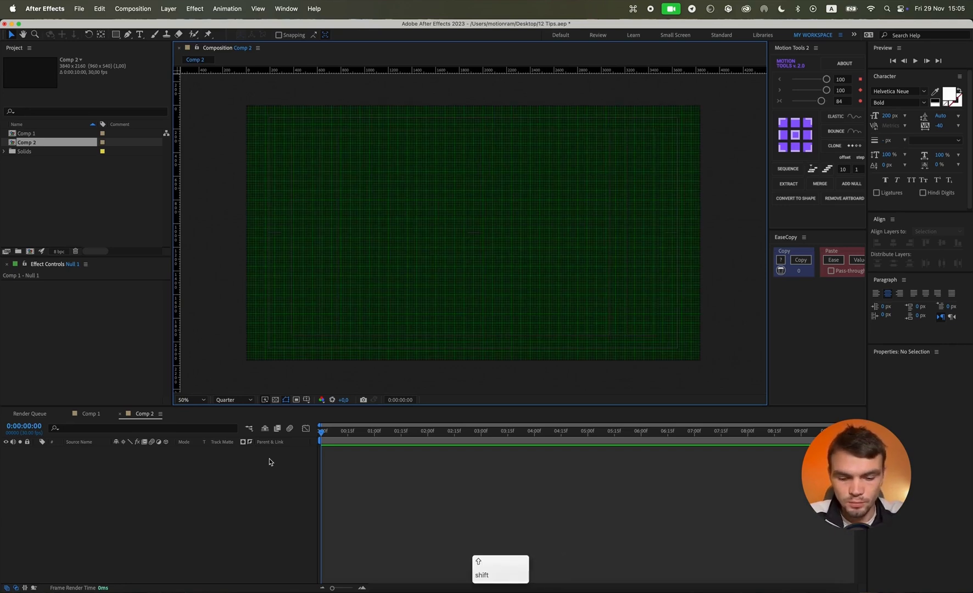
key(alt)
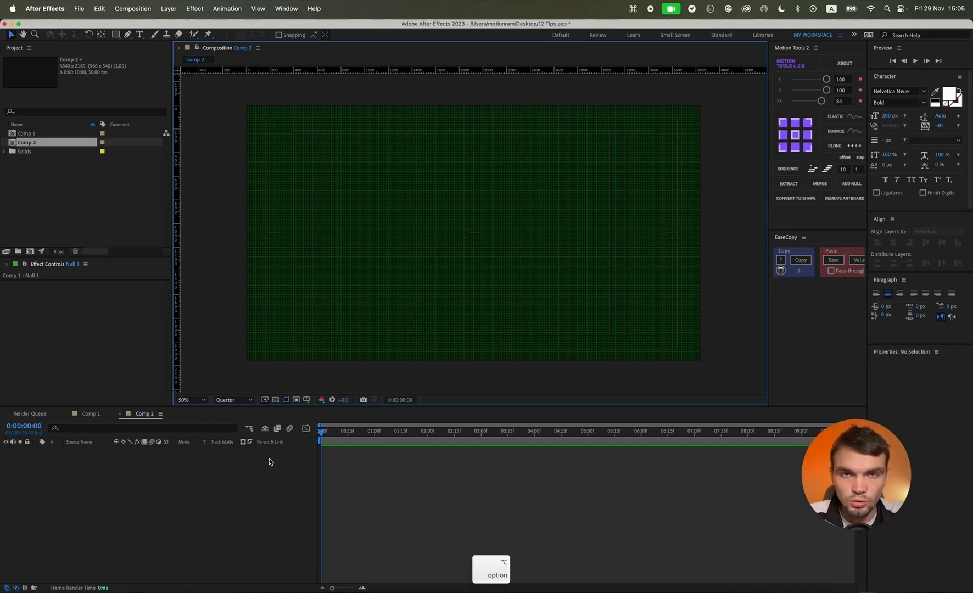
key(alt+apostrophe)
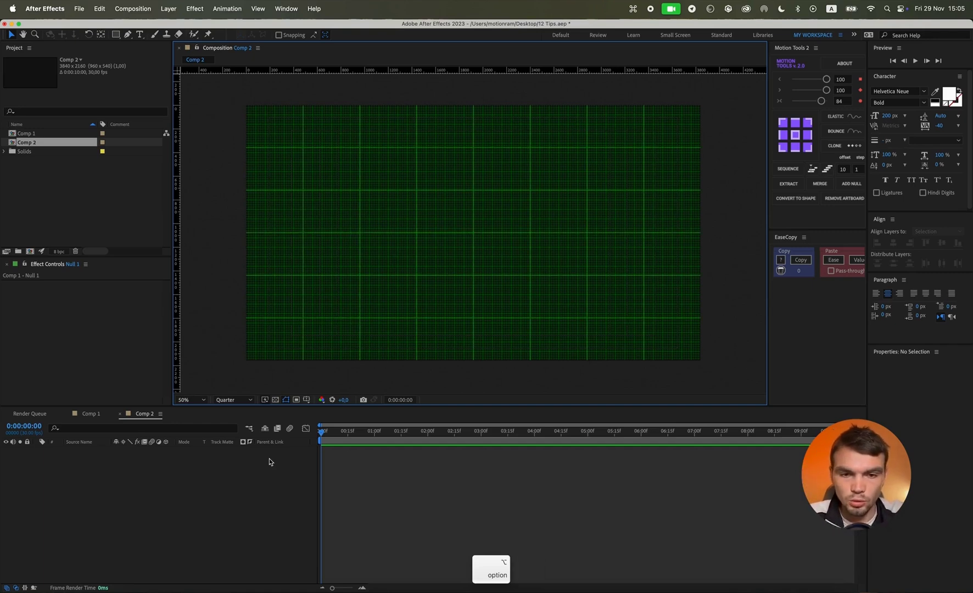
key(alt+apostrophe)
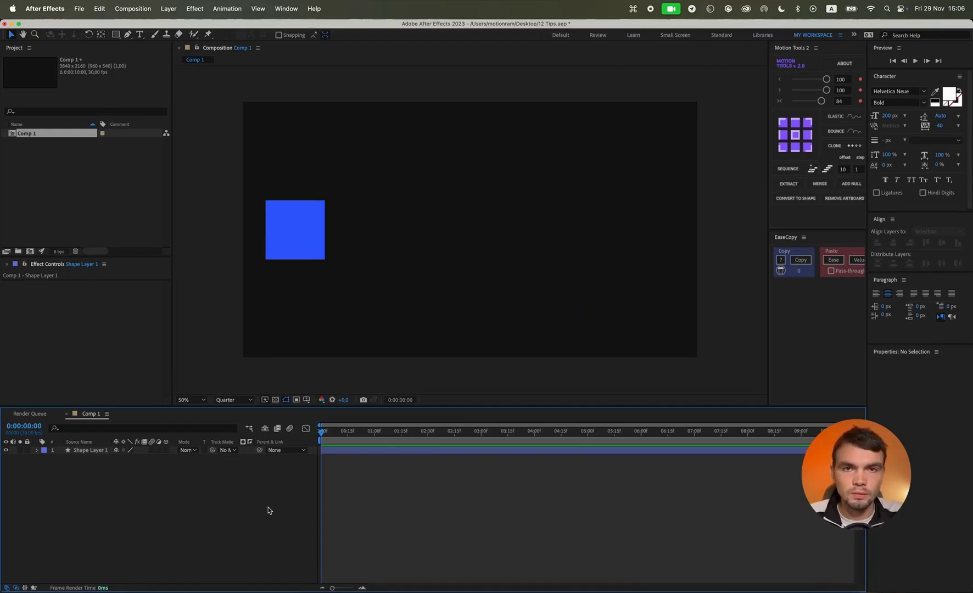
Scrub the blue square's Position to the right, then undo the moves back to its start.
key(p)
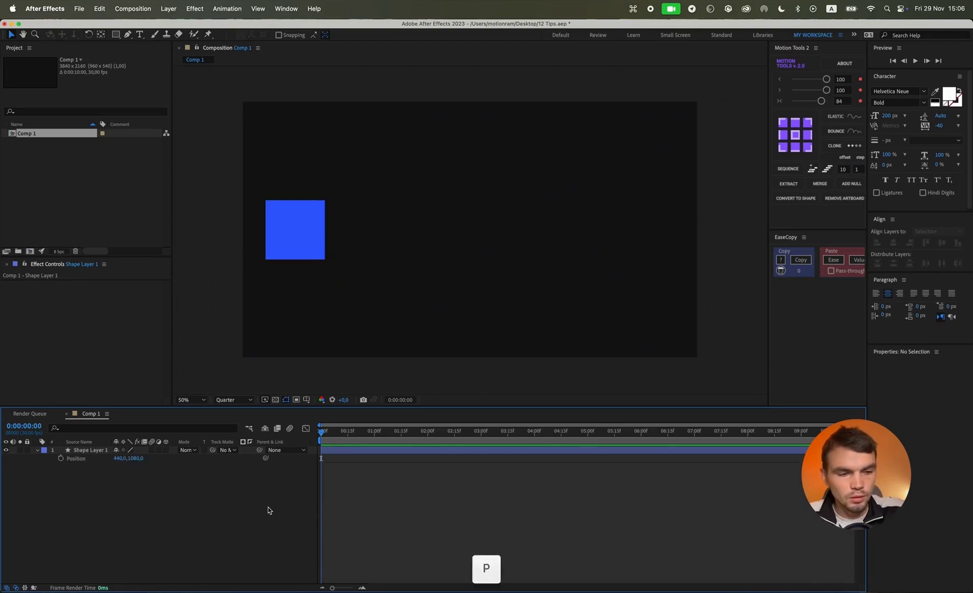
drag(123, 459, 347, 468)
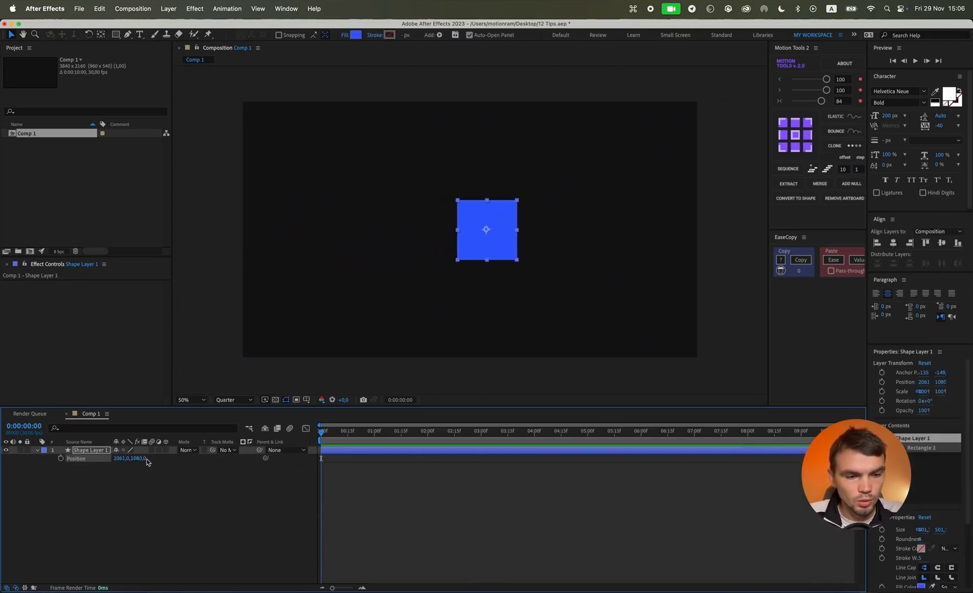
drag(125, 459, 335, 461)
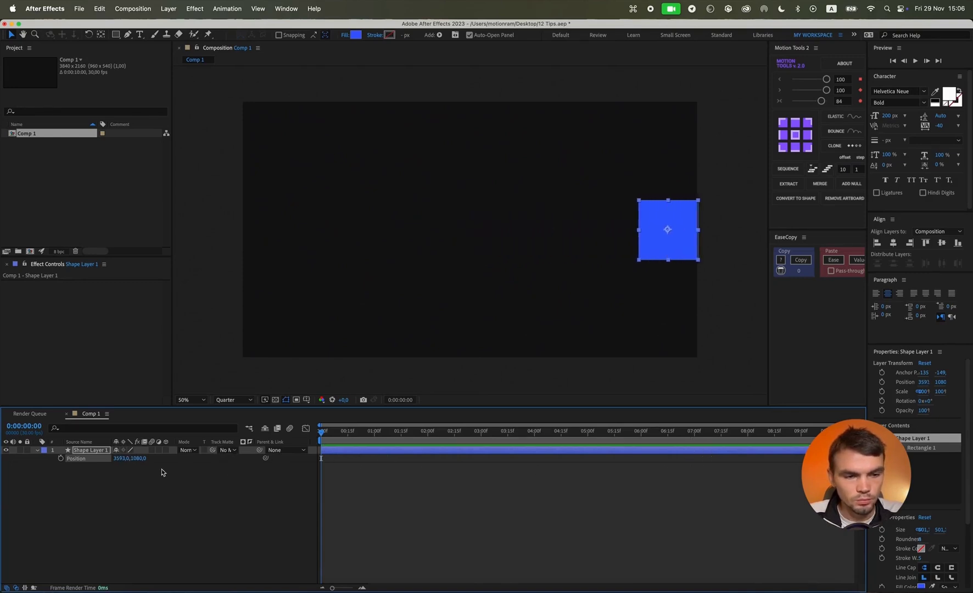
drag(118, 463, 450, 462)
key(super+z)
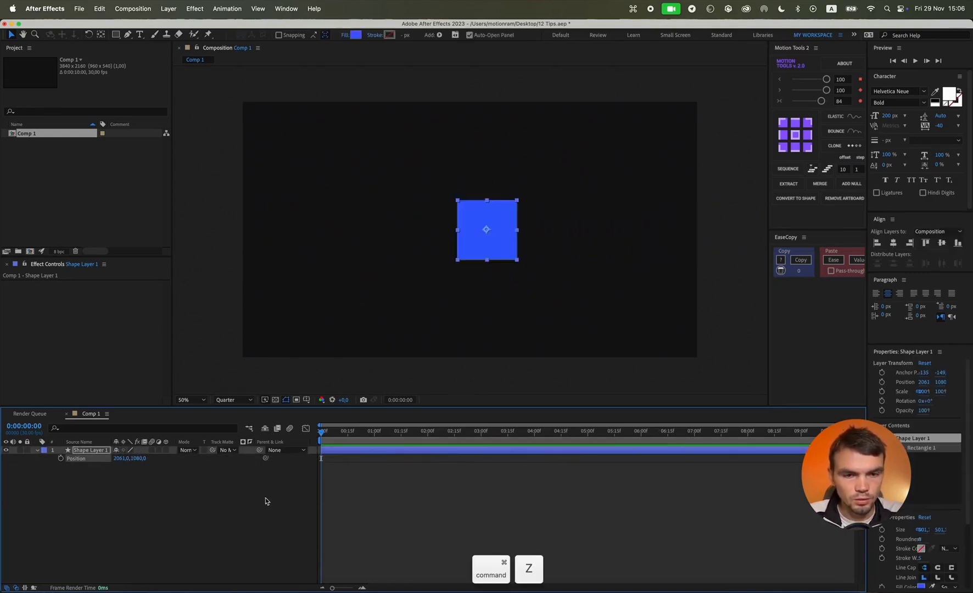
key(super+z)
click(231, 511)
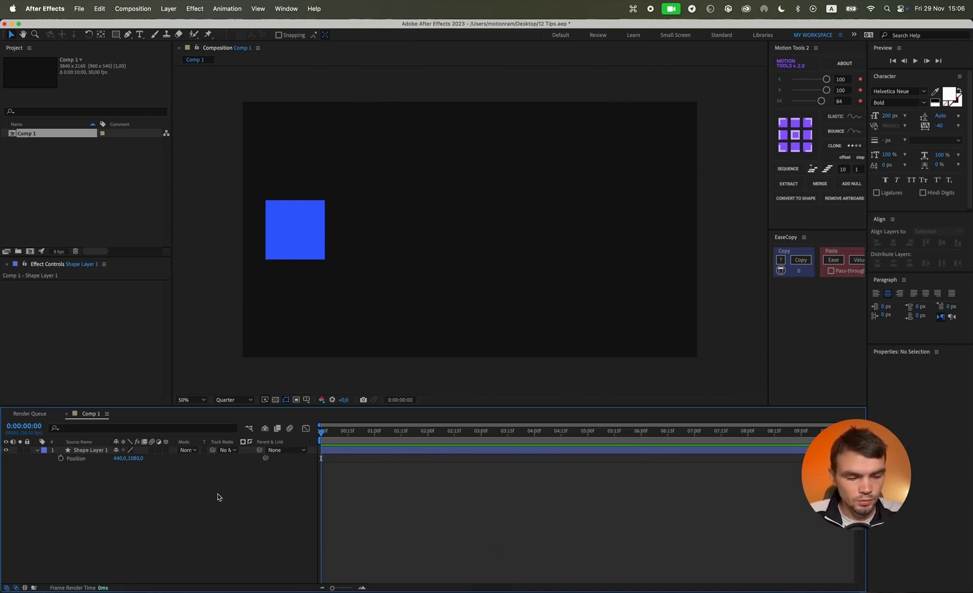
Shift-scrub the square's Position and Rotation in larger increments, turning it at an angle.
drag(118, 460, 159, 471)
key(r)
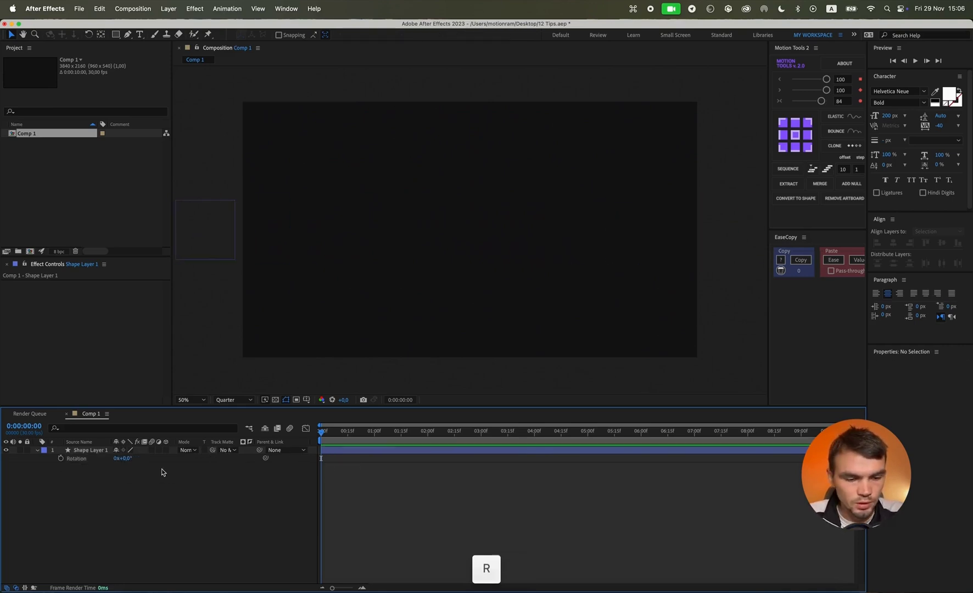
click(93, 451)
key(p)
drag(128, 458, 198, 460)
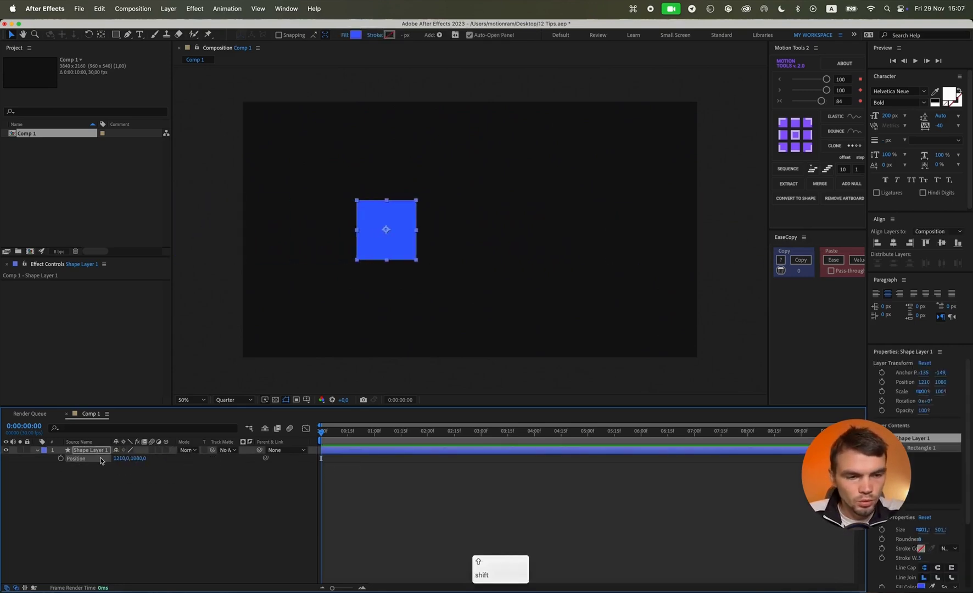
key(r)
mouse_move(124, 459)
mouse_down()
mouse_move(167, 460)
mouse_move(124, 461)
mouse_up()
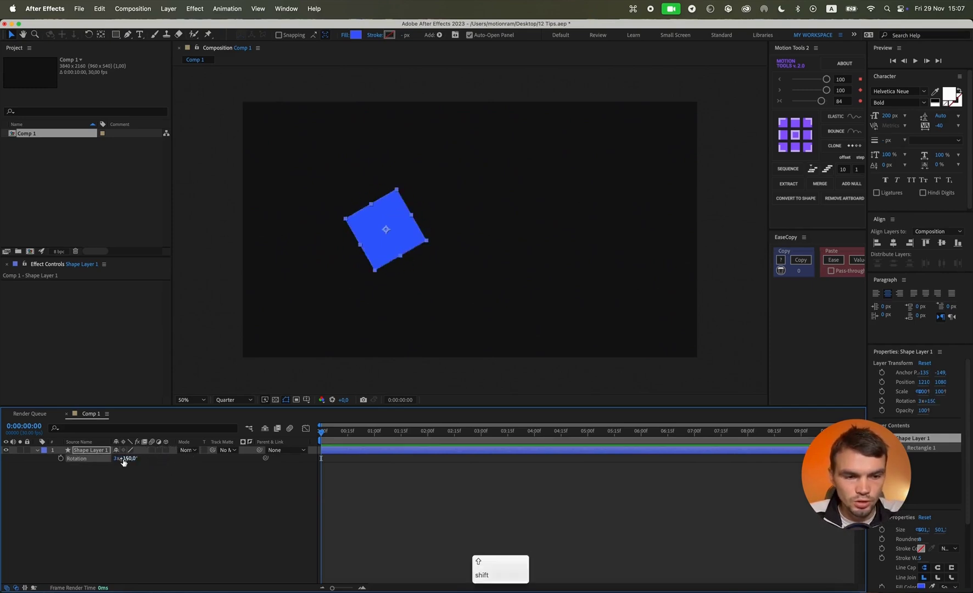
key(s)
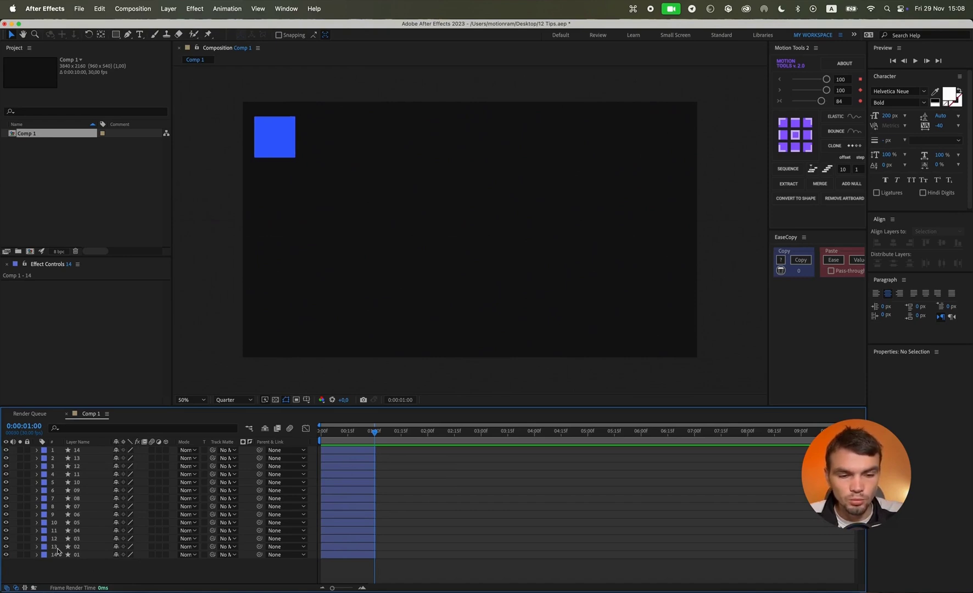
Sequence all 14 square layers with Keyframe Assistant > Sequence Layers, then undo it.
click(90, 556)
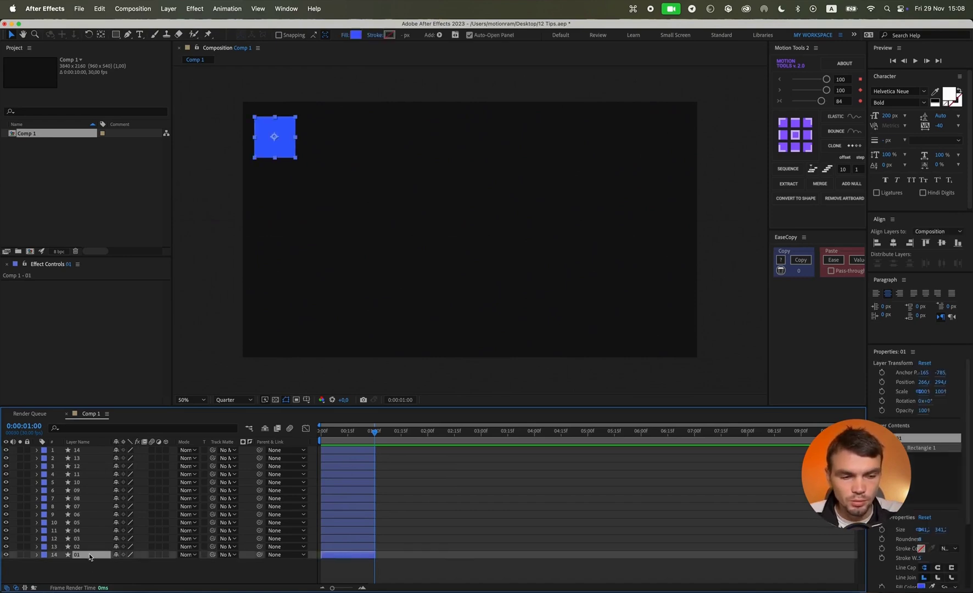
shift+click(86, 450)
right_click(86, 450)
mouse_move(133, 452)
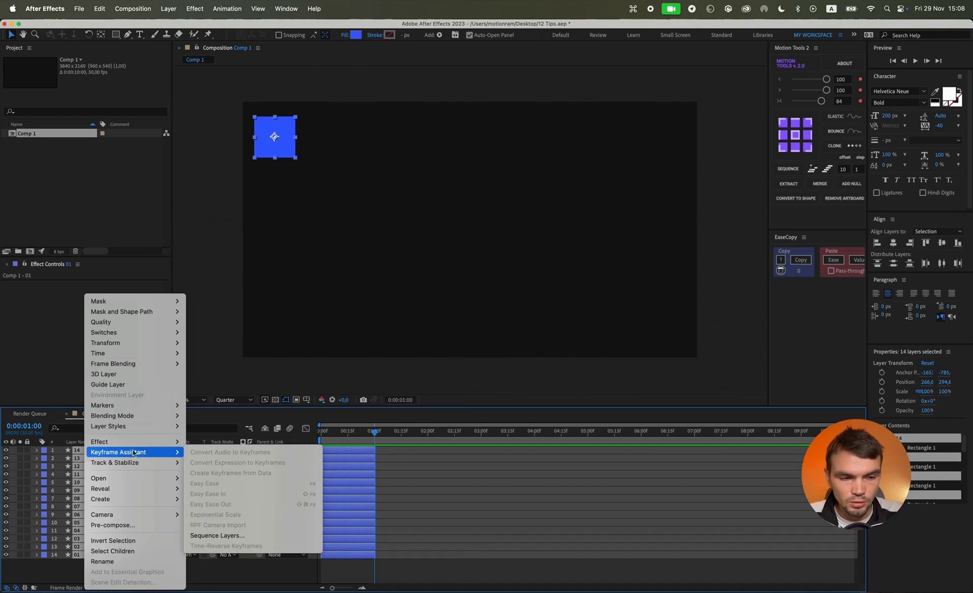
click(219, 535)
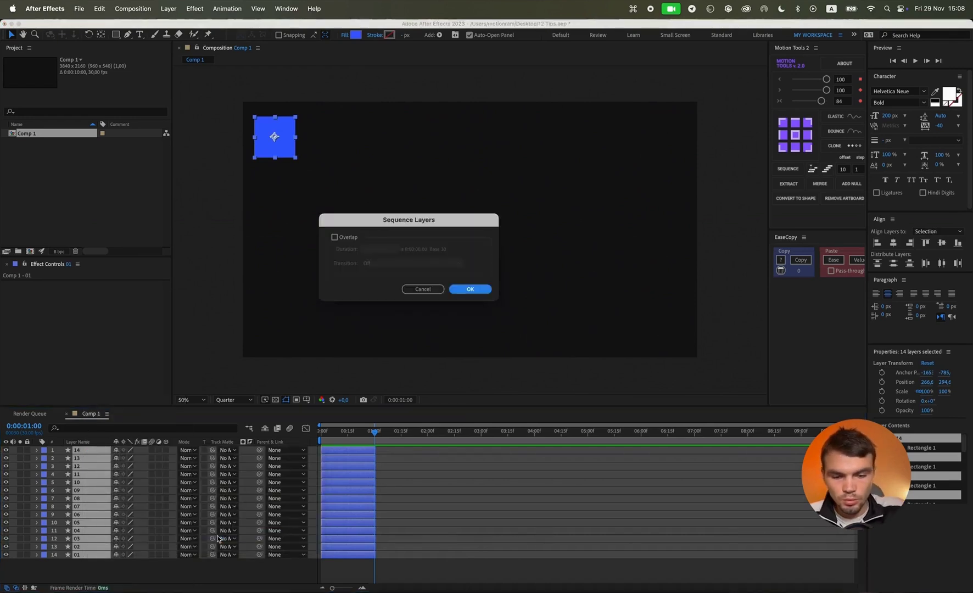
key(Return)
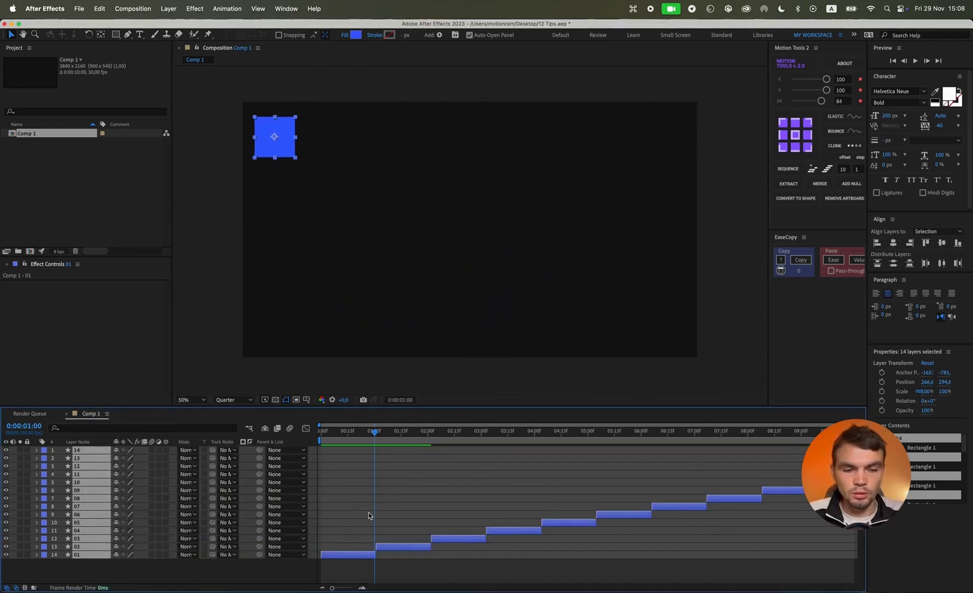
key(super+z)
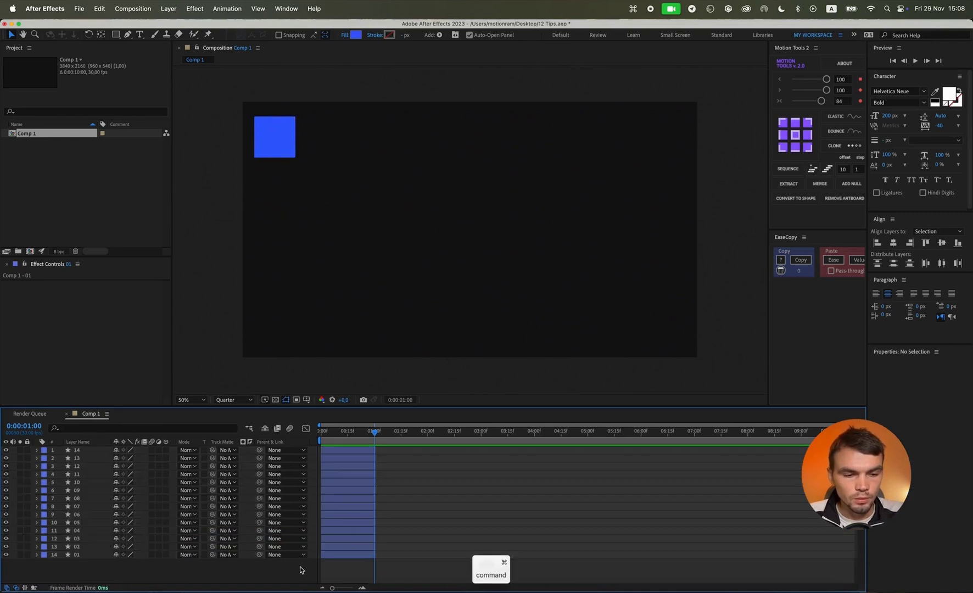
Reselect all 14 layers and apply Sequence Layers again so they play one after another.
click(84, 454)
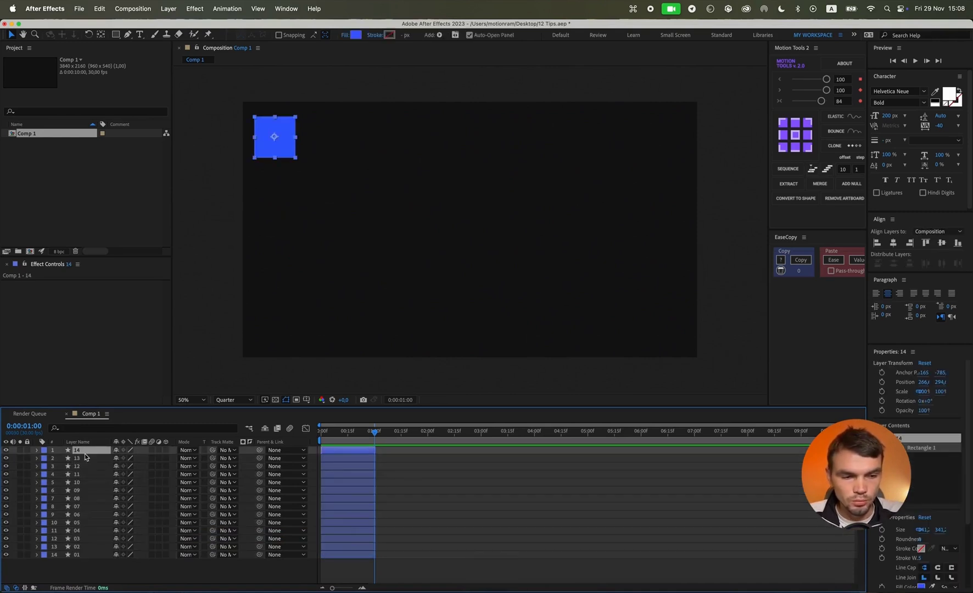
shift+click(82, 555)
right_click(81, 502)
mouse_move(132, 452)
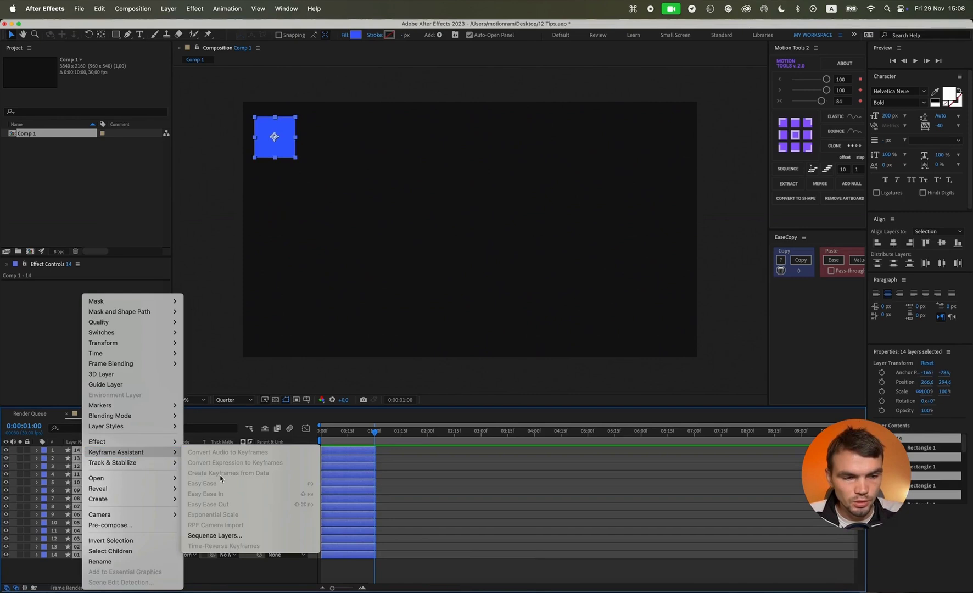
click(214, 535)
key(Return)
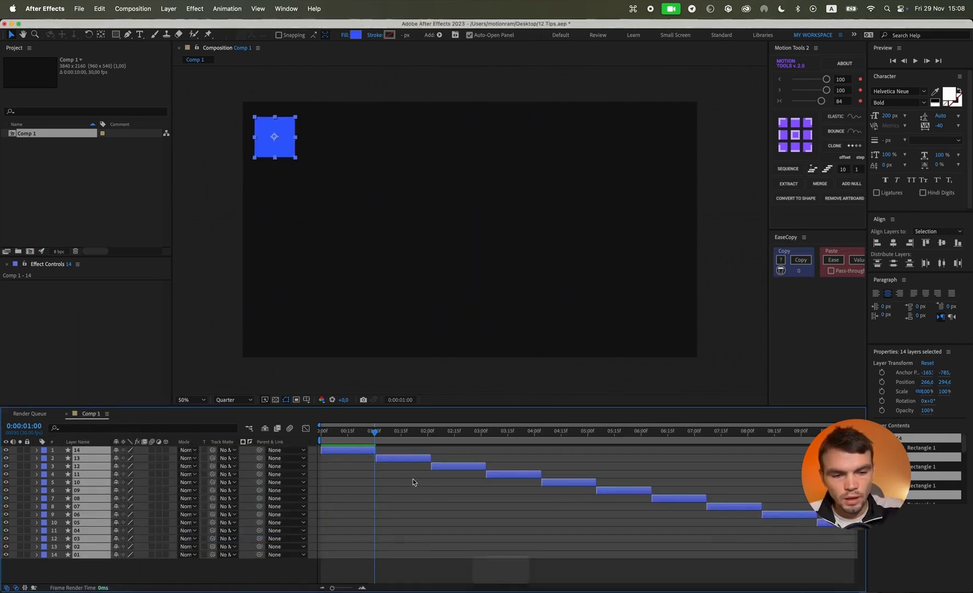
click(414, 481)
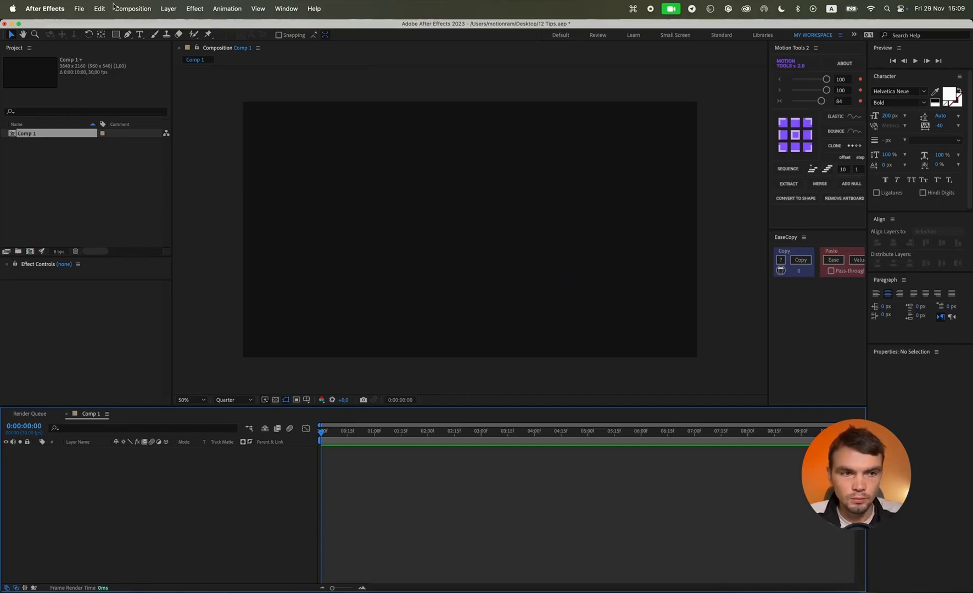
Draw a blue rectangle near the top-left of the composition.
click(115, 35)
drag(267, 119, 272, 126)
drag(292, 159, 352, 178)
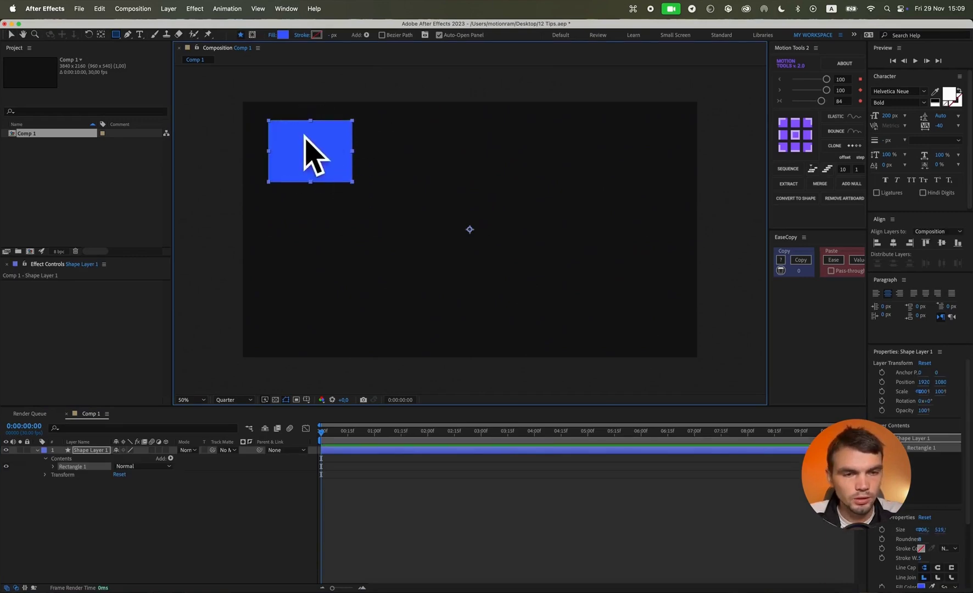
click(83, 457)
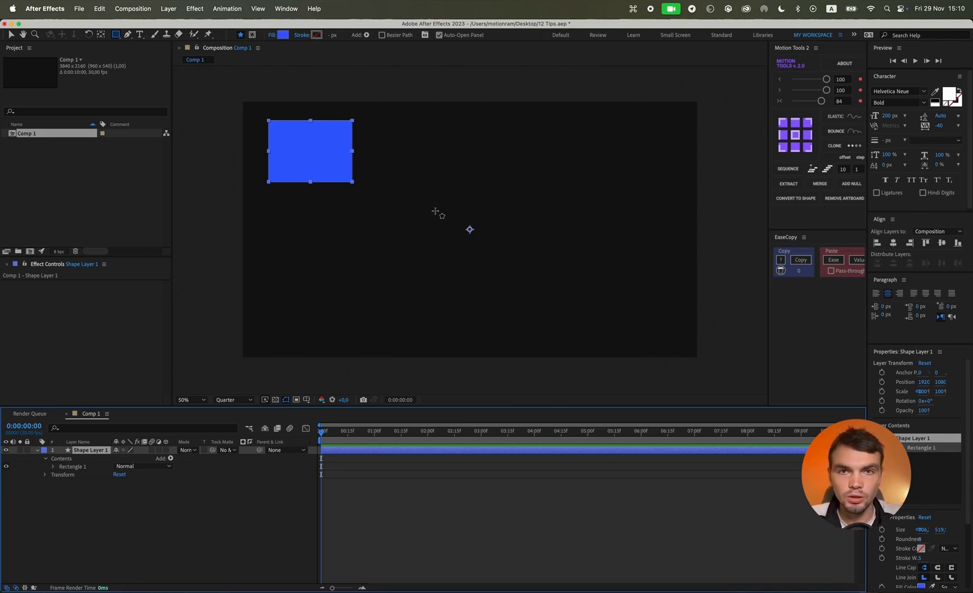
Centre the rectangle's anchor point on its content, then centre the layer in the composition.
key(alt+super)
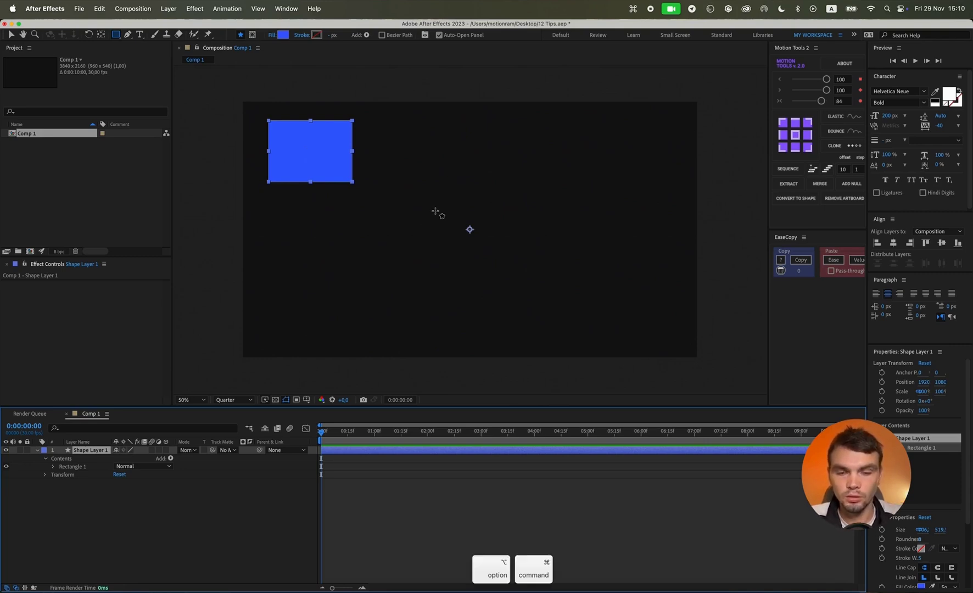
key(alt+super+Home)
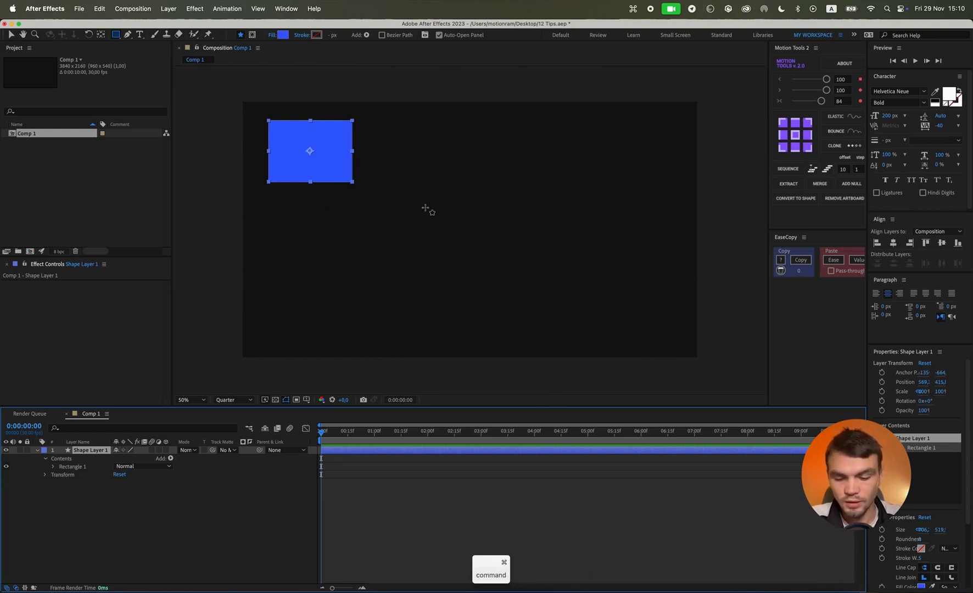
key(super+Home)
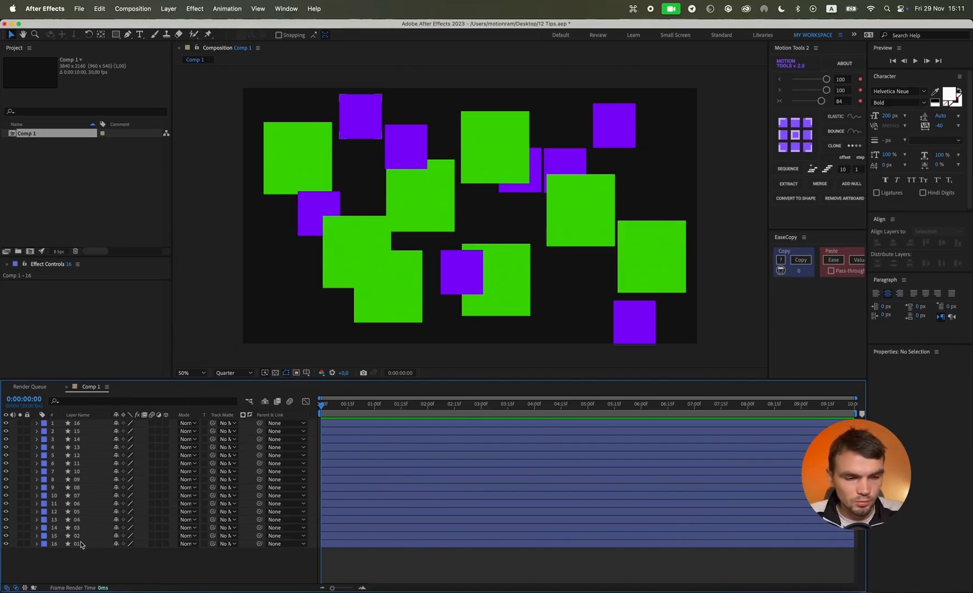
Select layers 01, 03, 05, 06 and 07, then invert the selection to the other eleven.
click(83, 543)
super+click(80, 527)
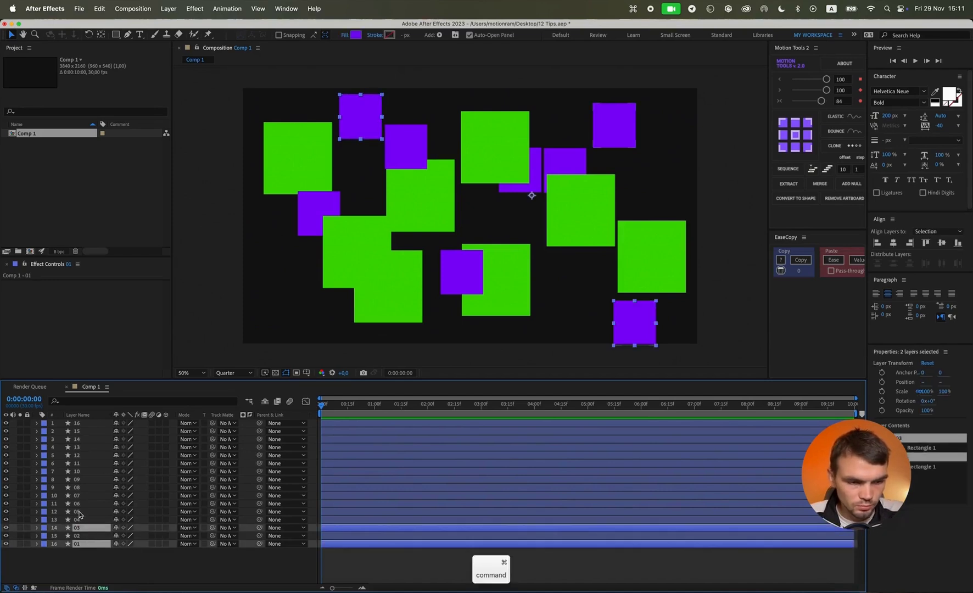
super+click(81, 511)
super+click(81, 504)
super+click(82, 496)
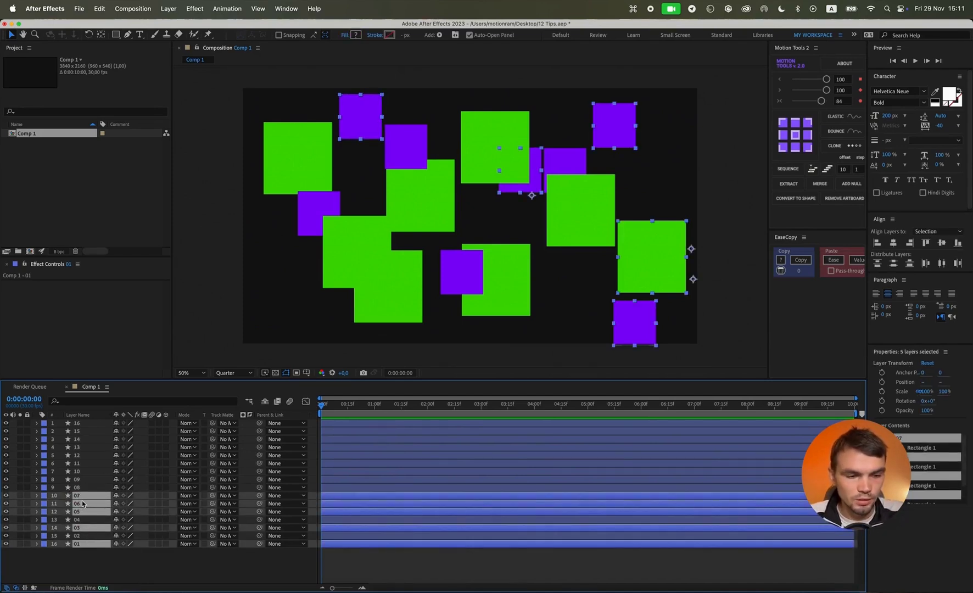
right_click(83, 504)
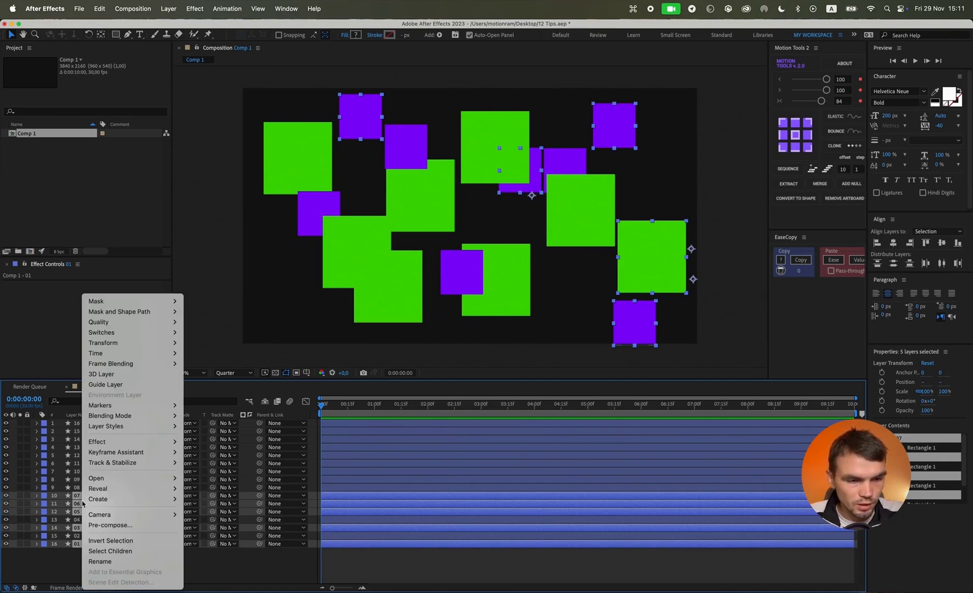
click(102, 543)
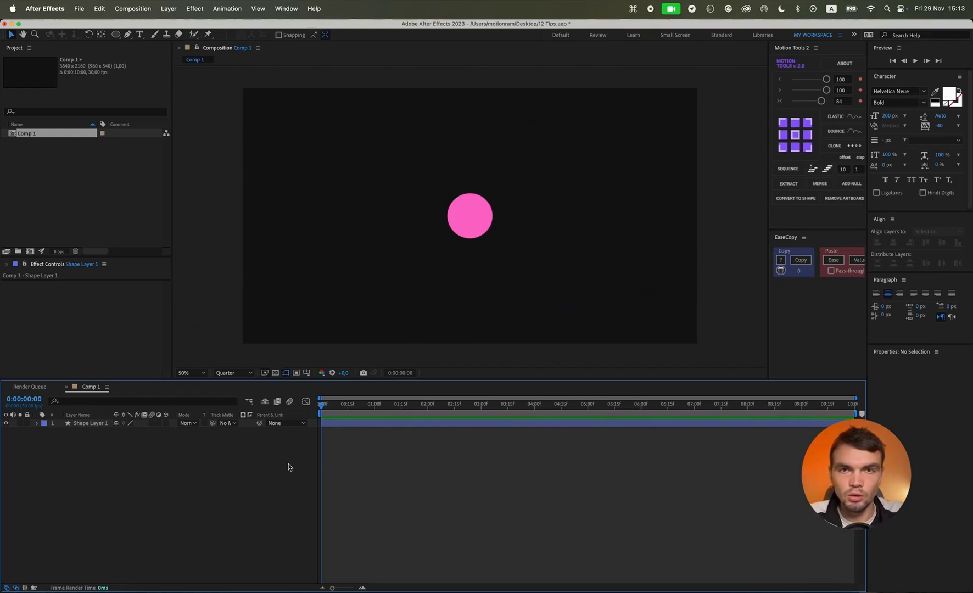
Zoom the Composition viewer in on the pink circle with the period key.
key(period)
key(period)
key(period)
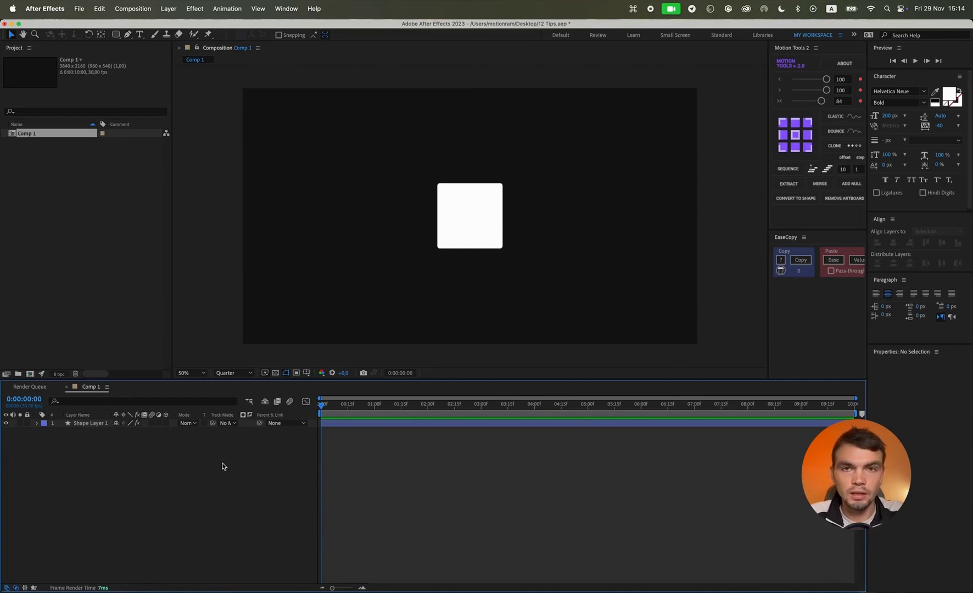
Reveal Shape Layer 1's effects (Fill, Gaussian Blur, Remove Matting, Glow) and twirl Fill open and closed.
click(91, 423)
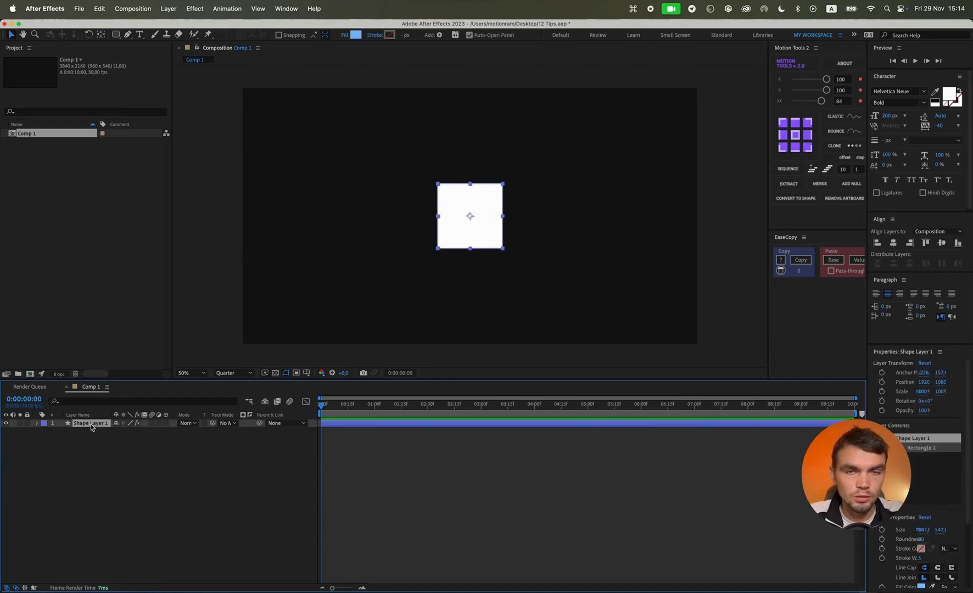
key(e)
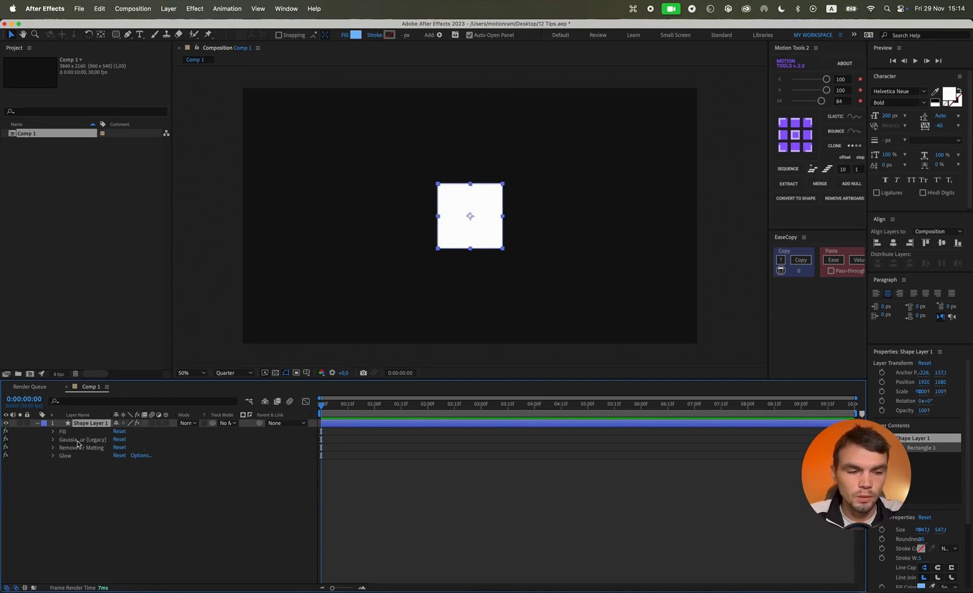
click(53, 431)
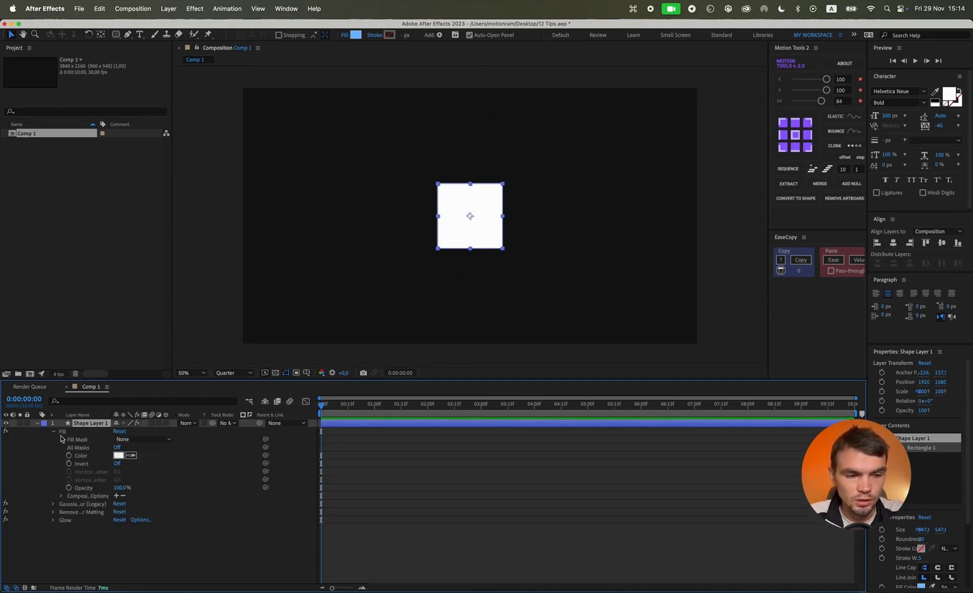
click(53, 432)
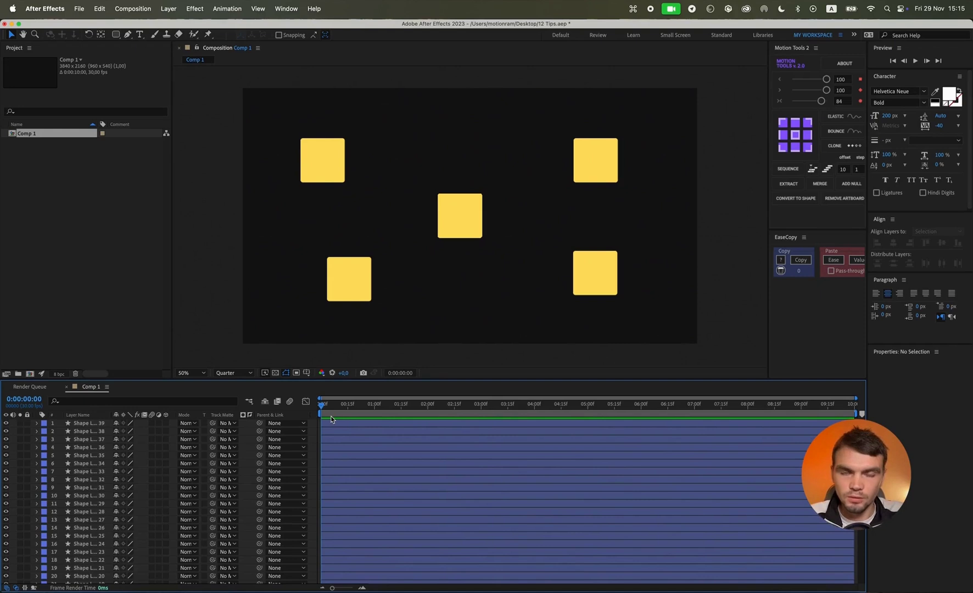
click(468, 215)
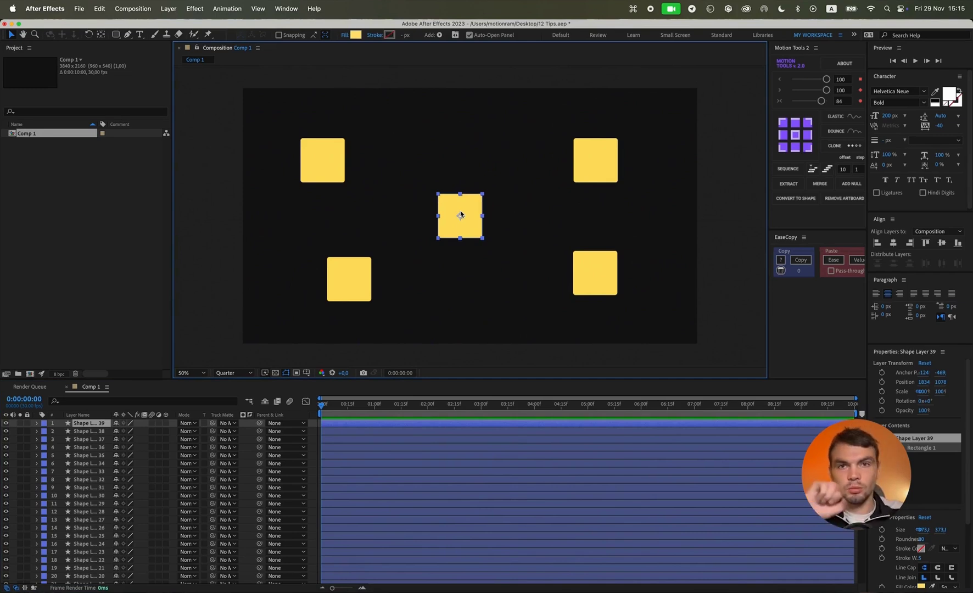
key(grave)
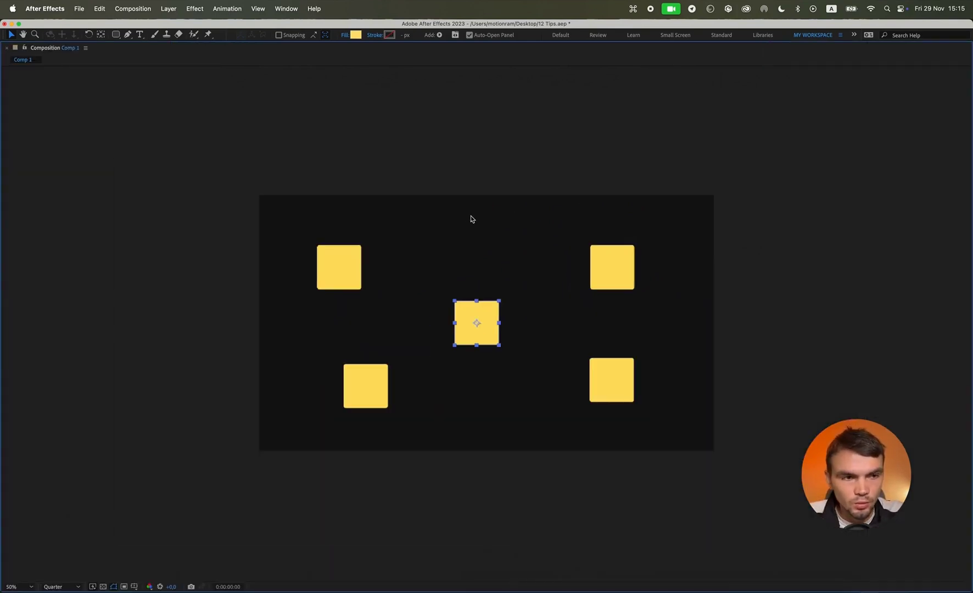
key(slash)
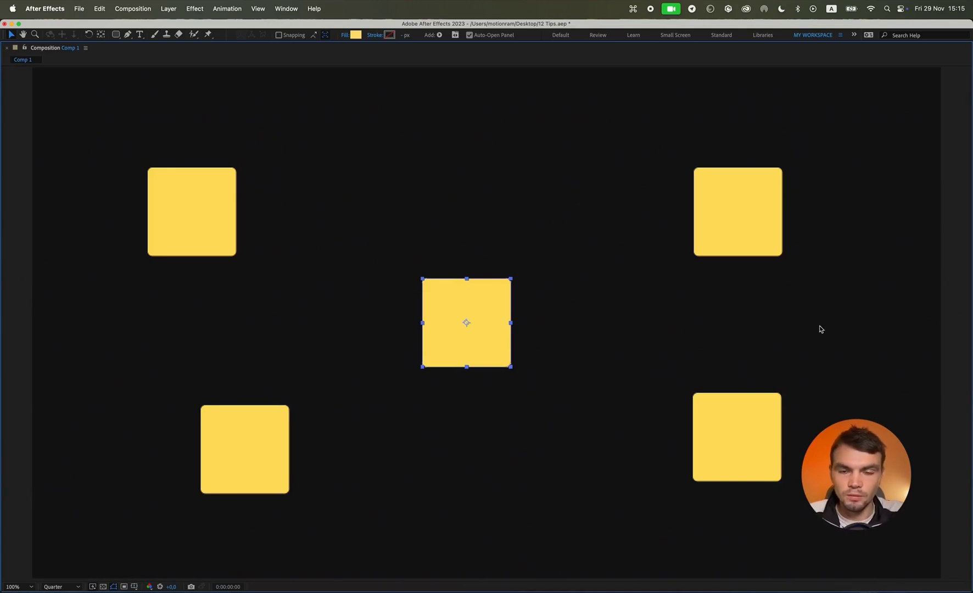
key(grave)
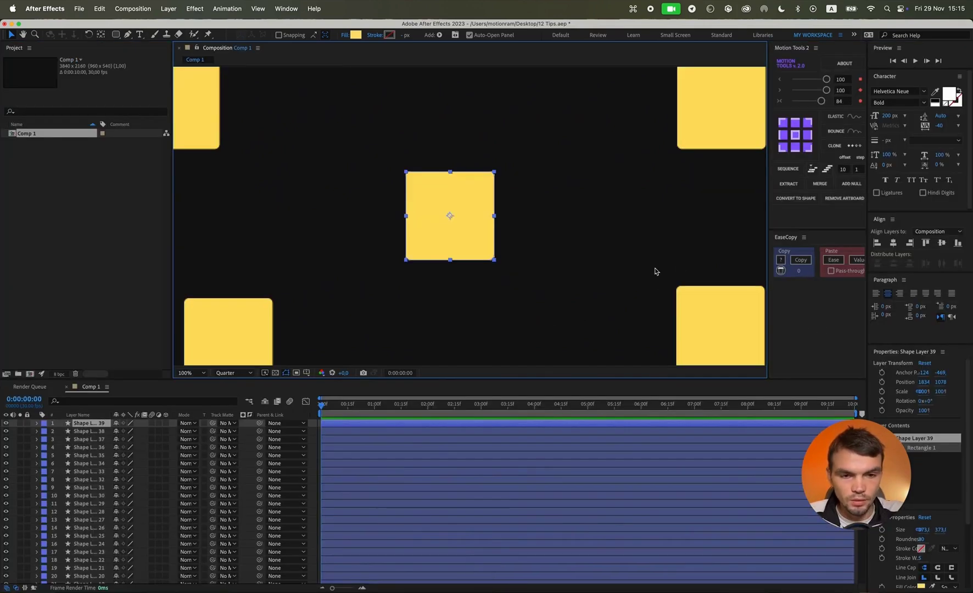
key(comma)
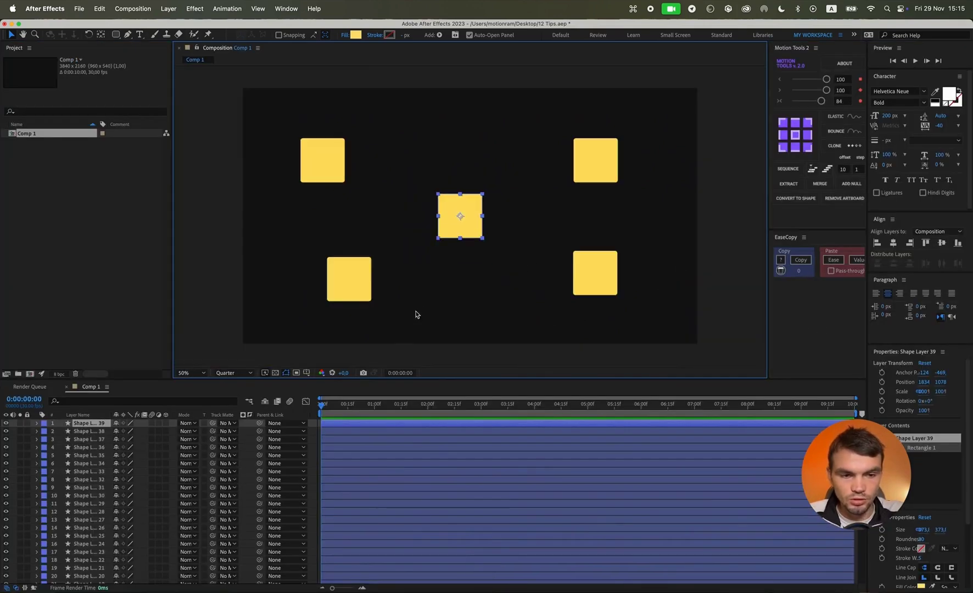
click(311, 434)
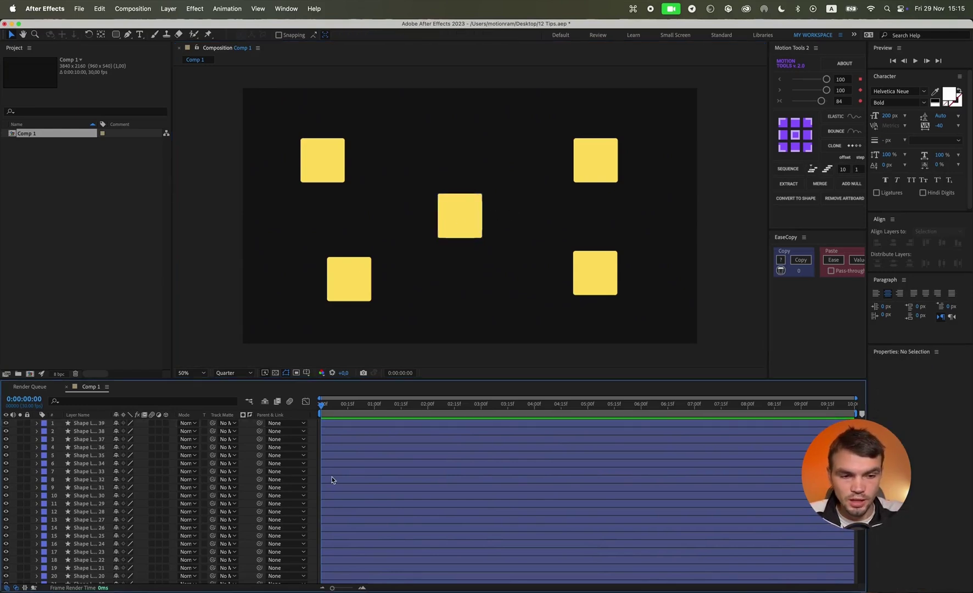
Maximize the Timeline panel with ~ to see all 39 layers at once, then restore it.
click(95, 455)
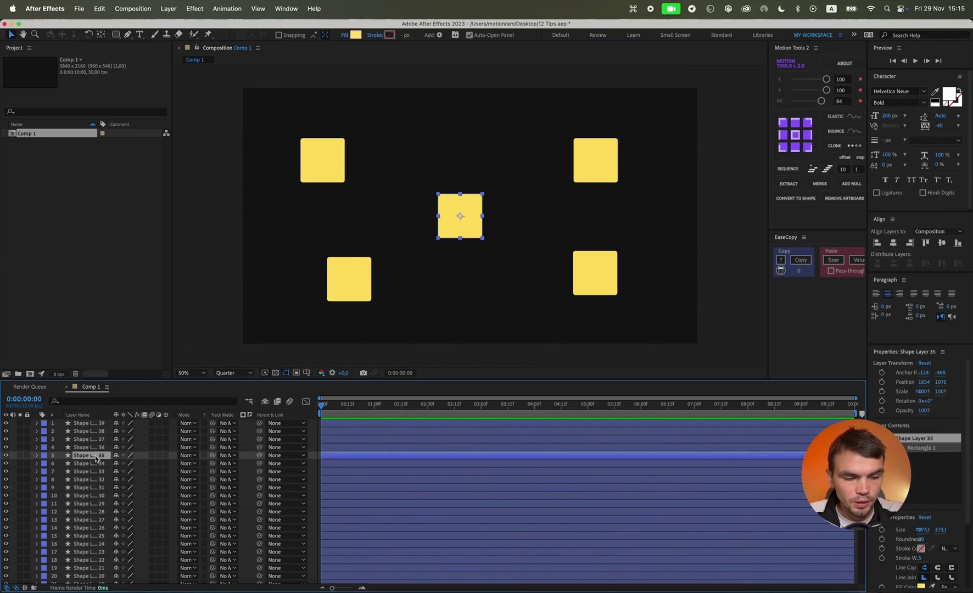
key(grave)
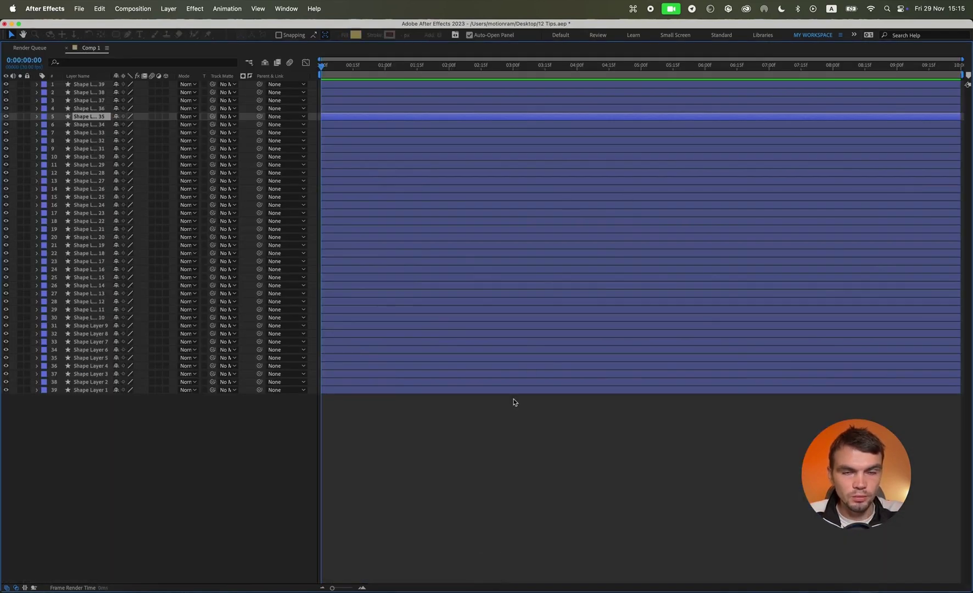
click(515, 424)
key(u)
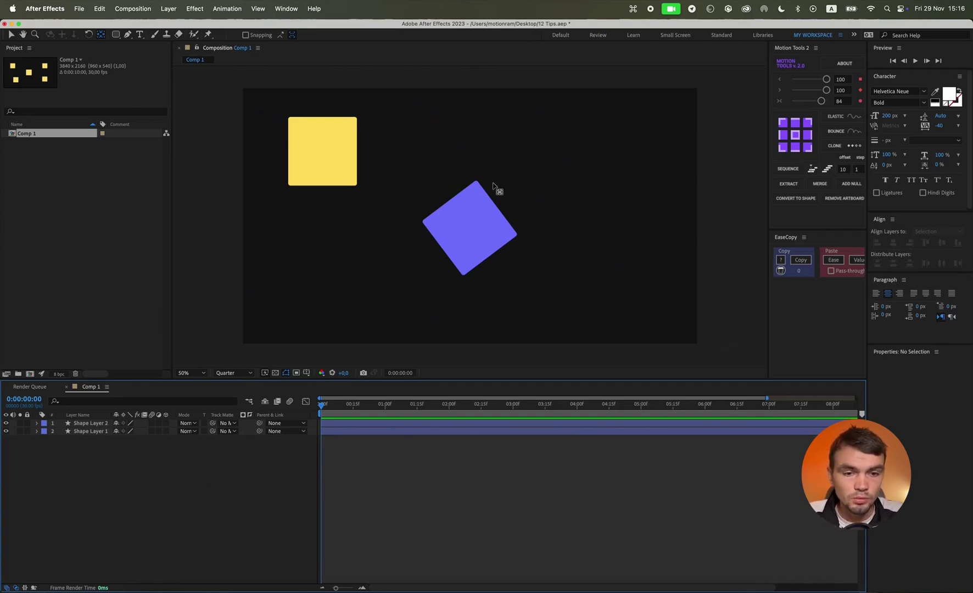
Shift-drag Shape Layer 1's Parent pick whip to Shape Layer 2, snapping the yellow square onto the purple one.
key(v)
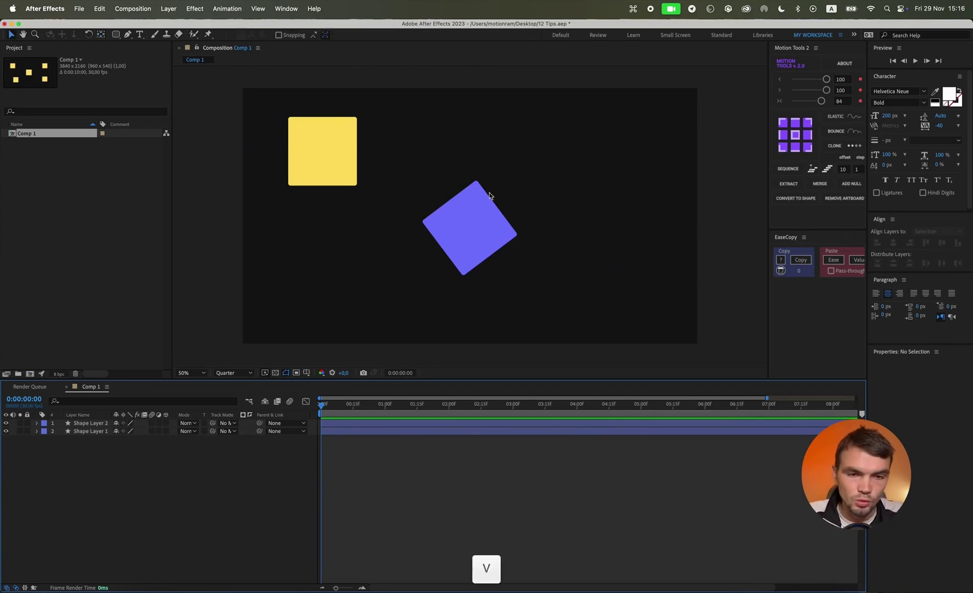
click(339, 157)
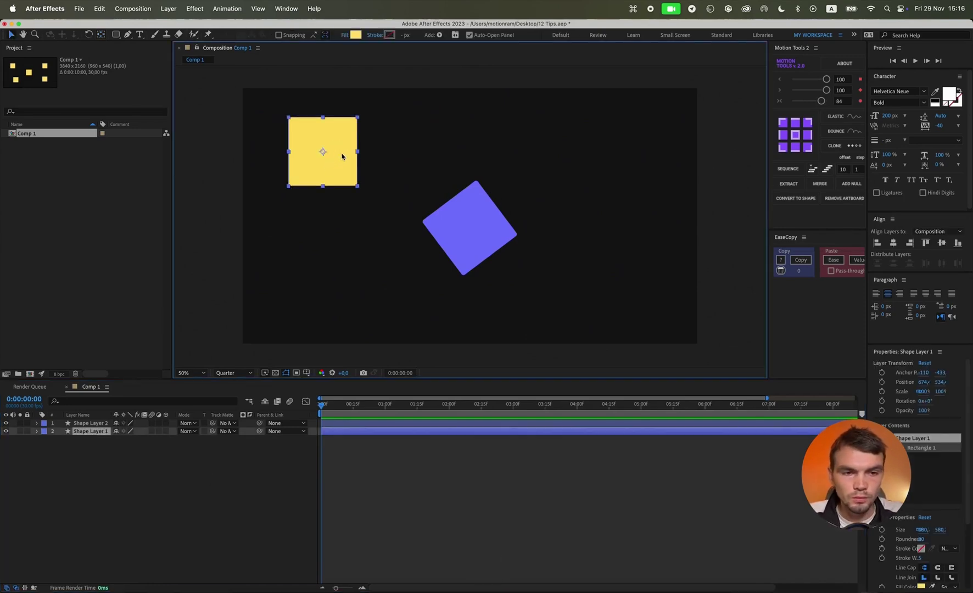
click(470, 226)
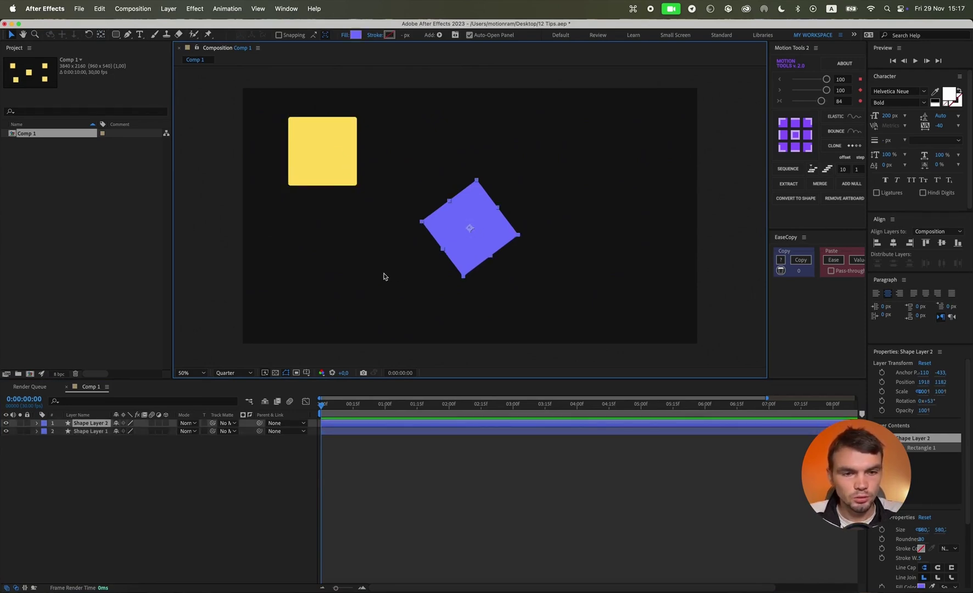
click(98, 431)
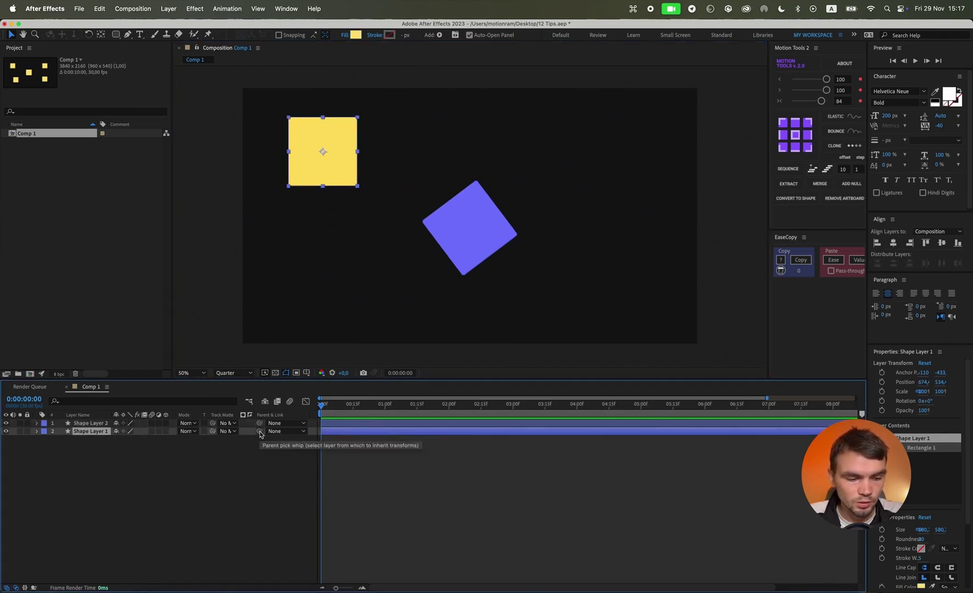
key(shift)
drag(259, 431, 117, 430)
click(98, 424)
key(s)
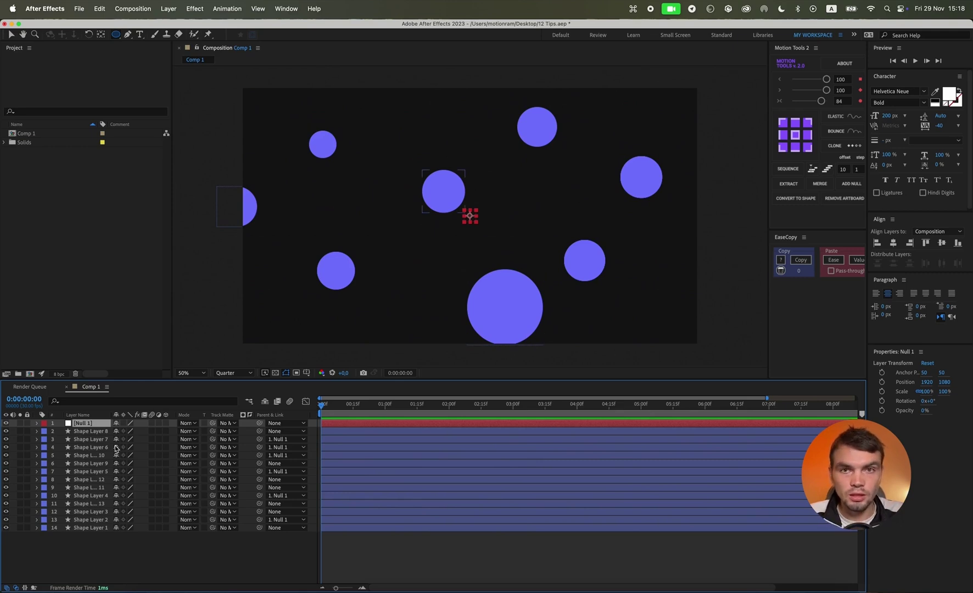
Use Select Children on Null 1 so it and its six child circle layers are selected.
click(170, 565)
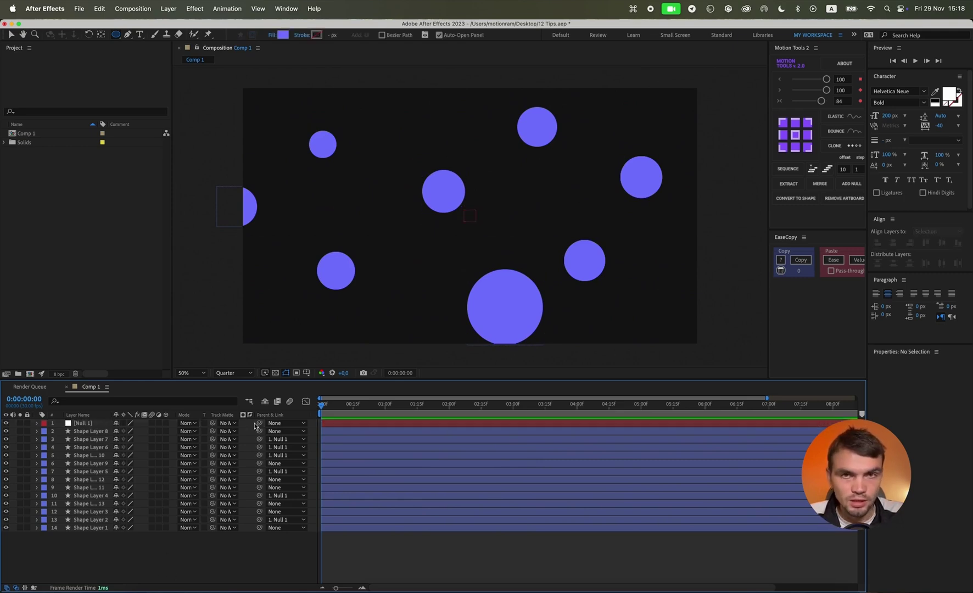
click(88, 423)
right_click(79, 427)
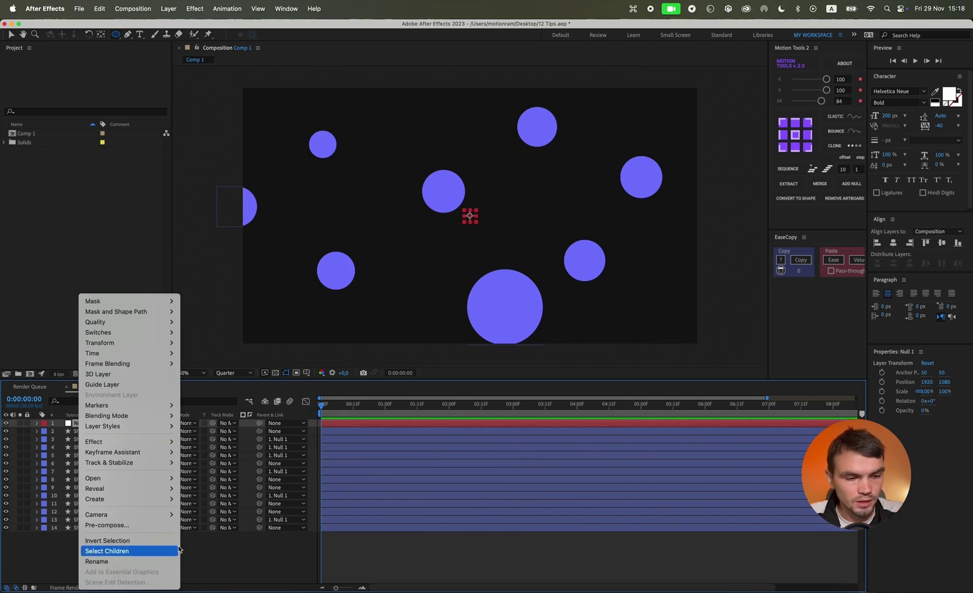
click(152, 552)
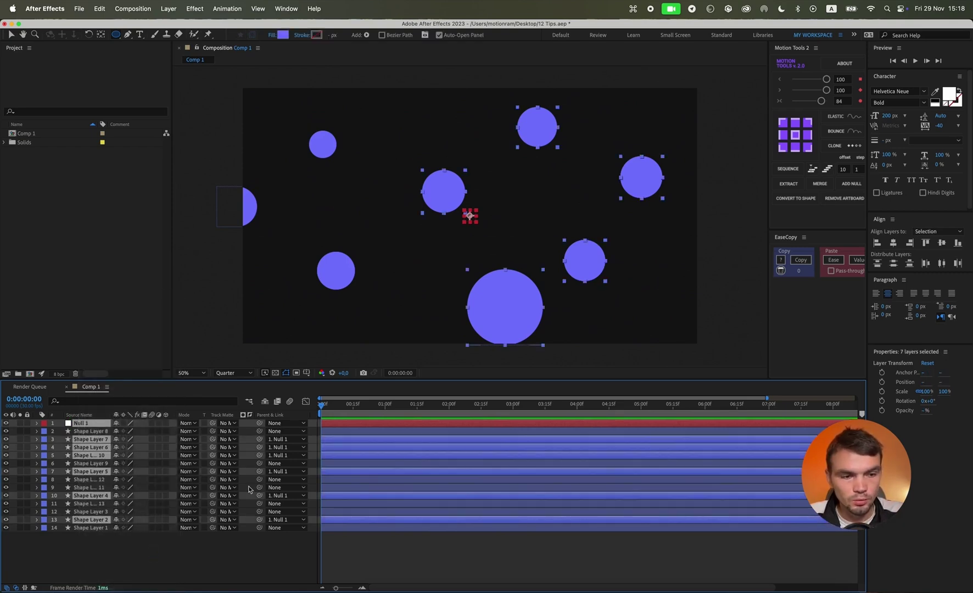